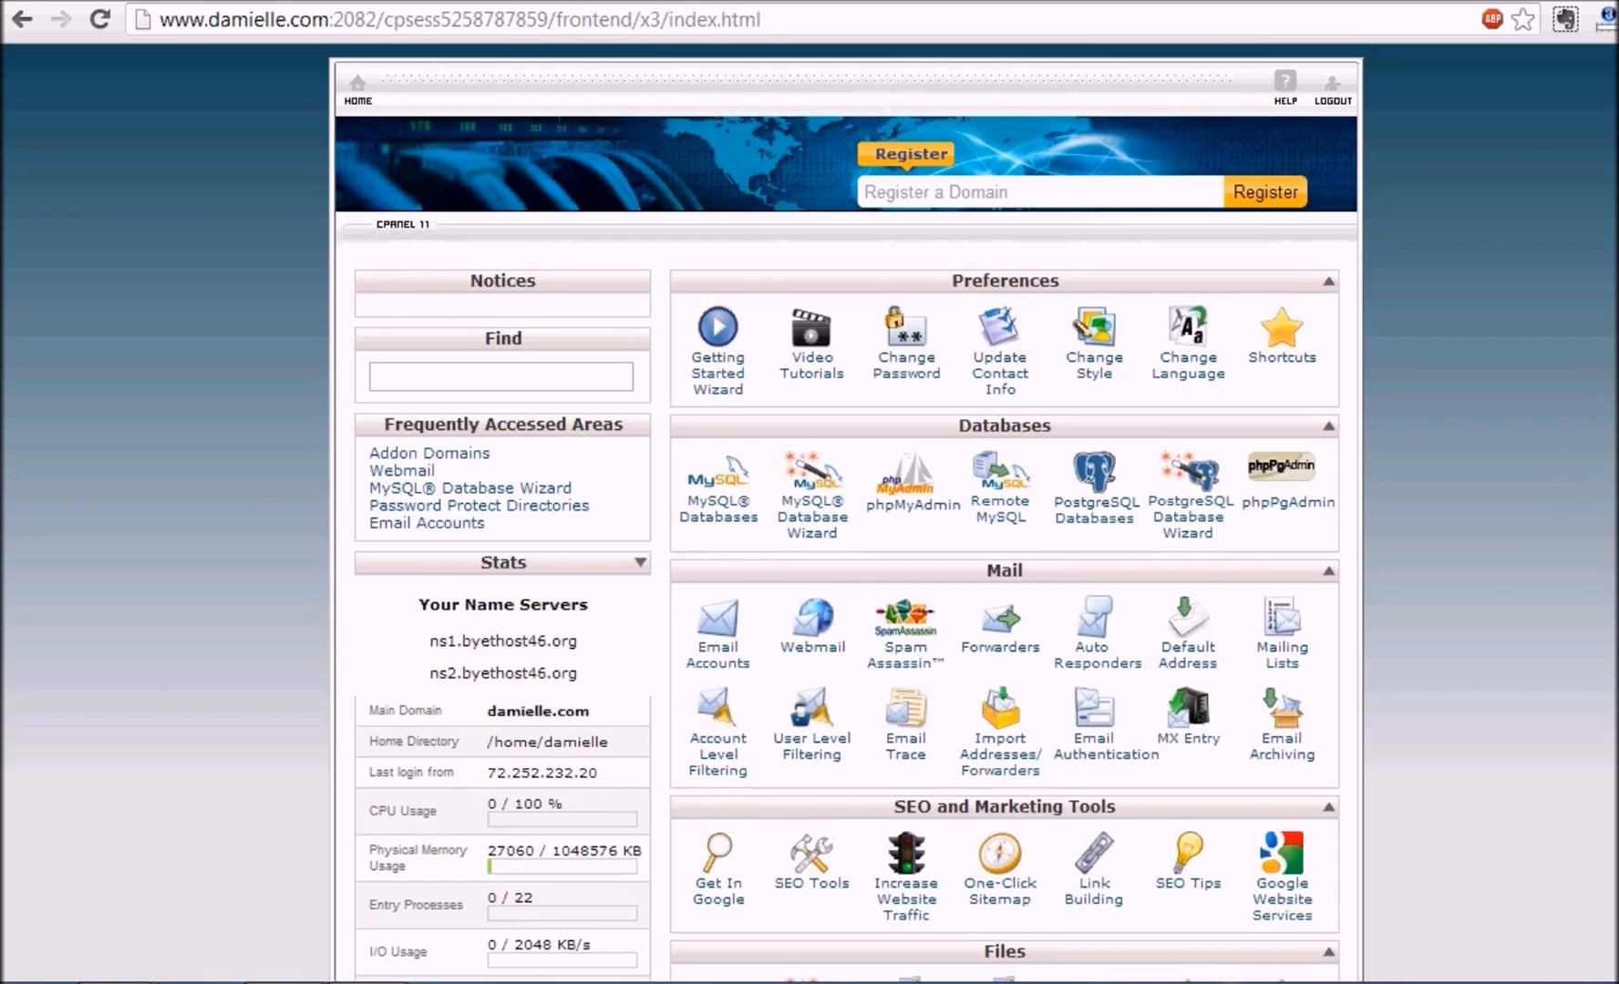
Step: Launch Softaculous and start a new WordPress installation from its WordPress tile
scroll(846, 510, "down", 5)
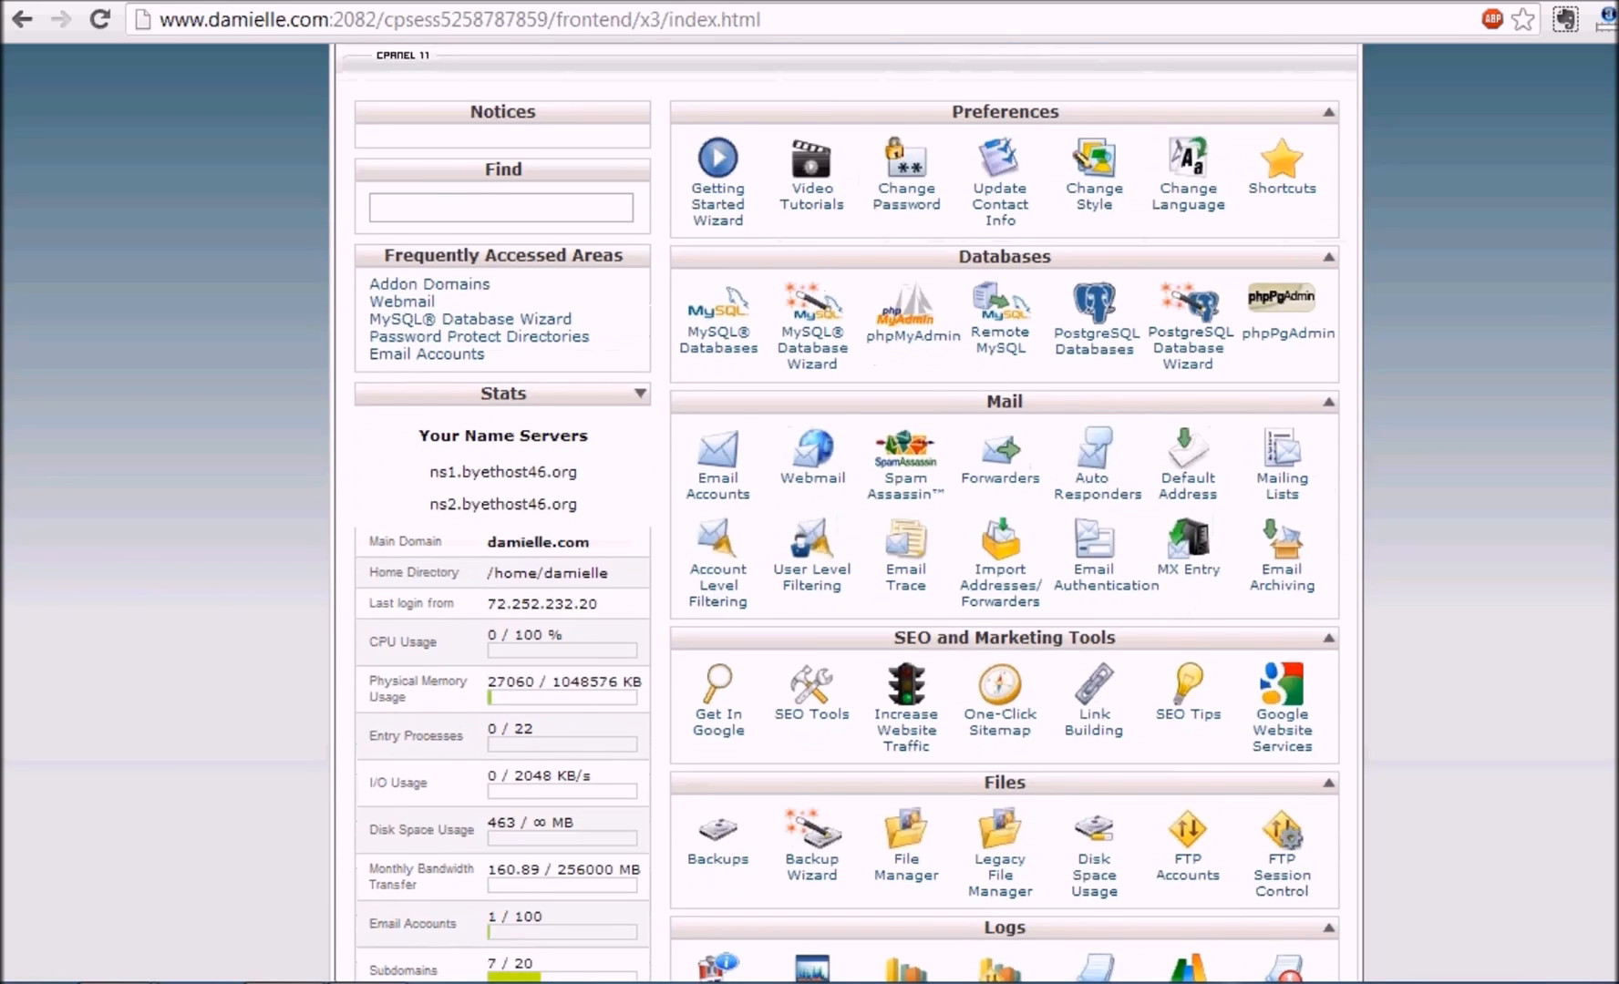
scroll(845, 511, "down", 5)
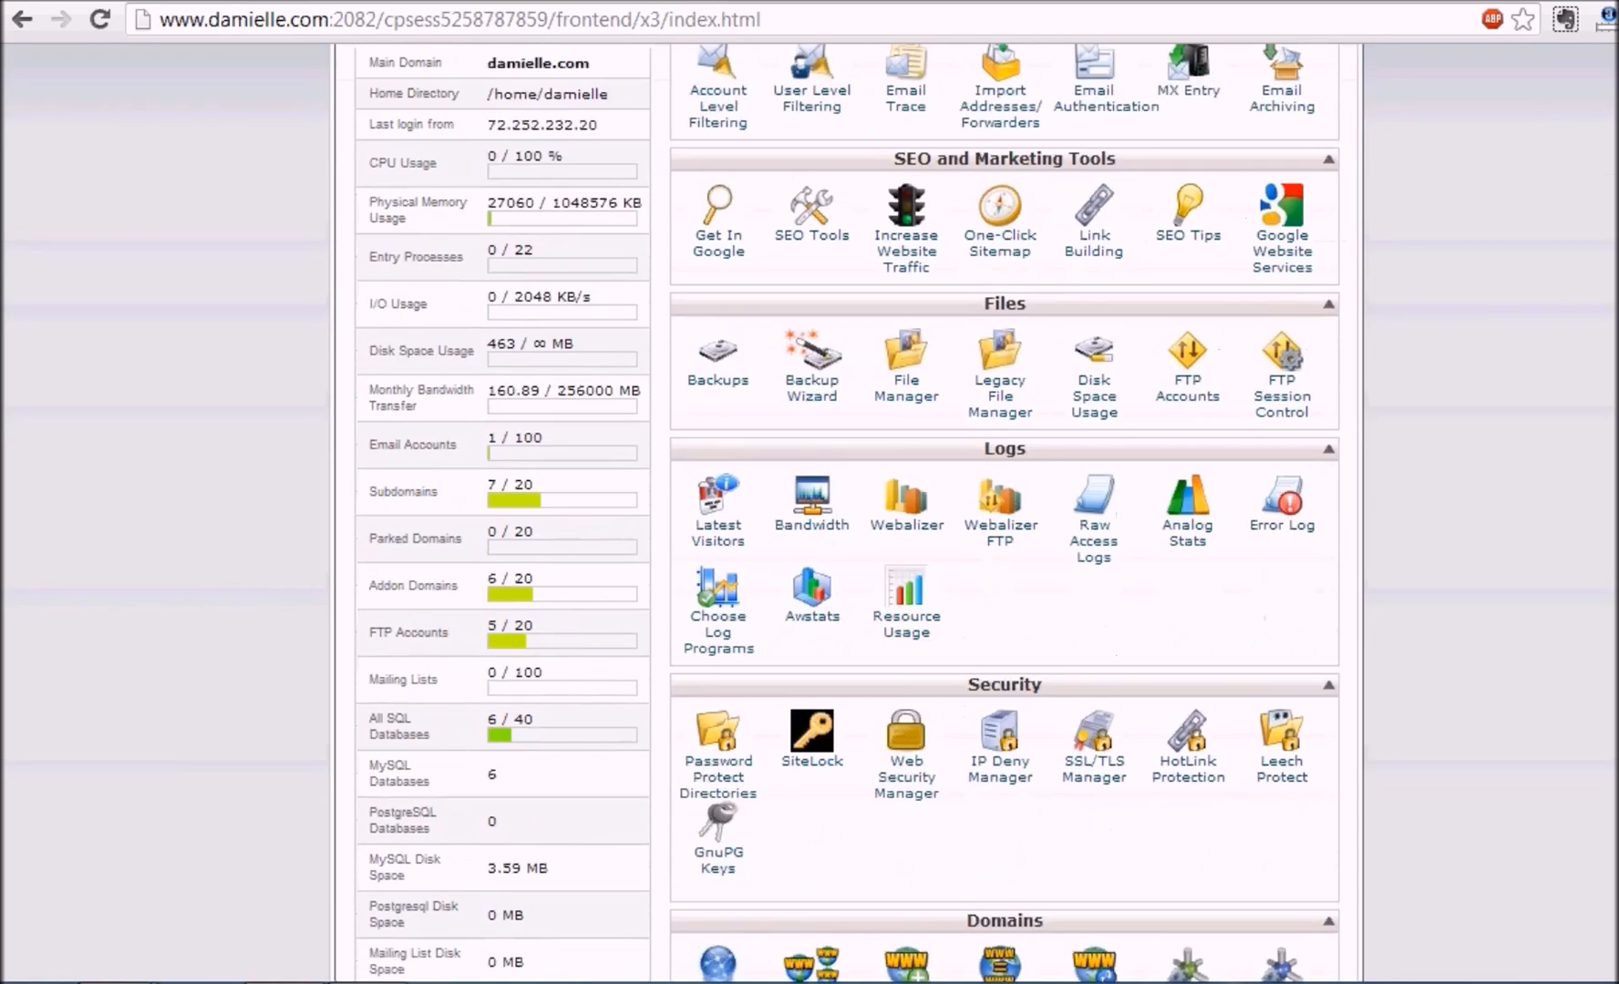
scroll(1305, 597, "down", 4)
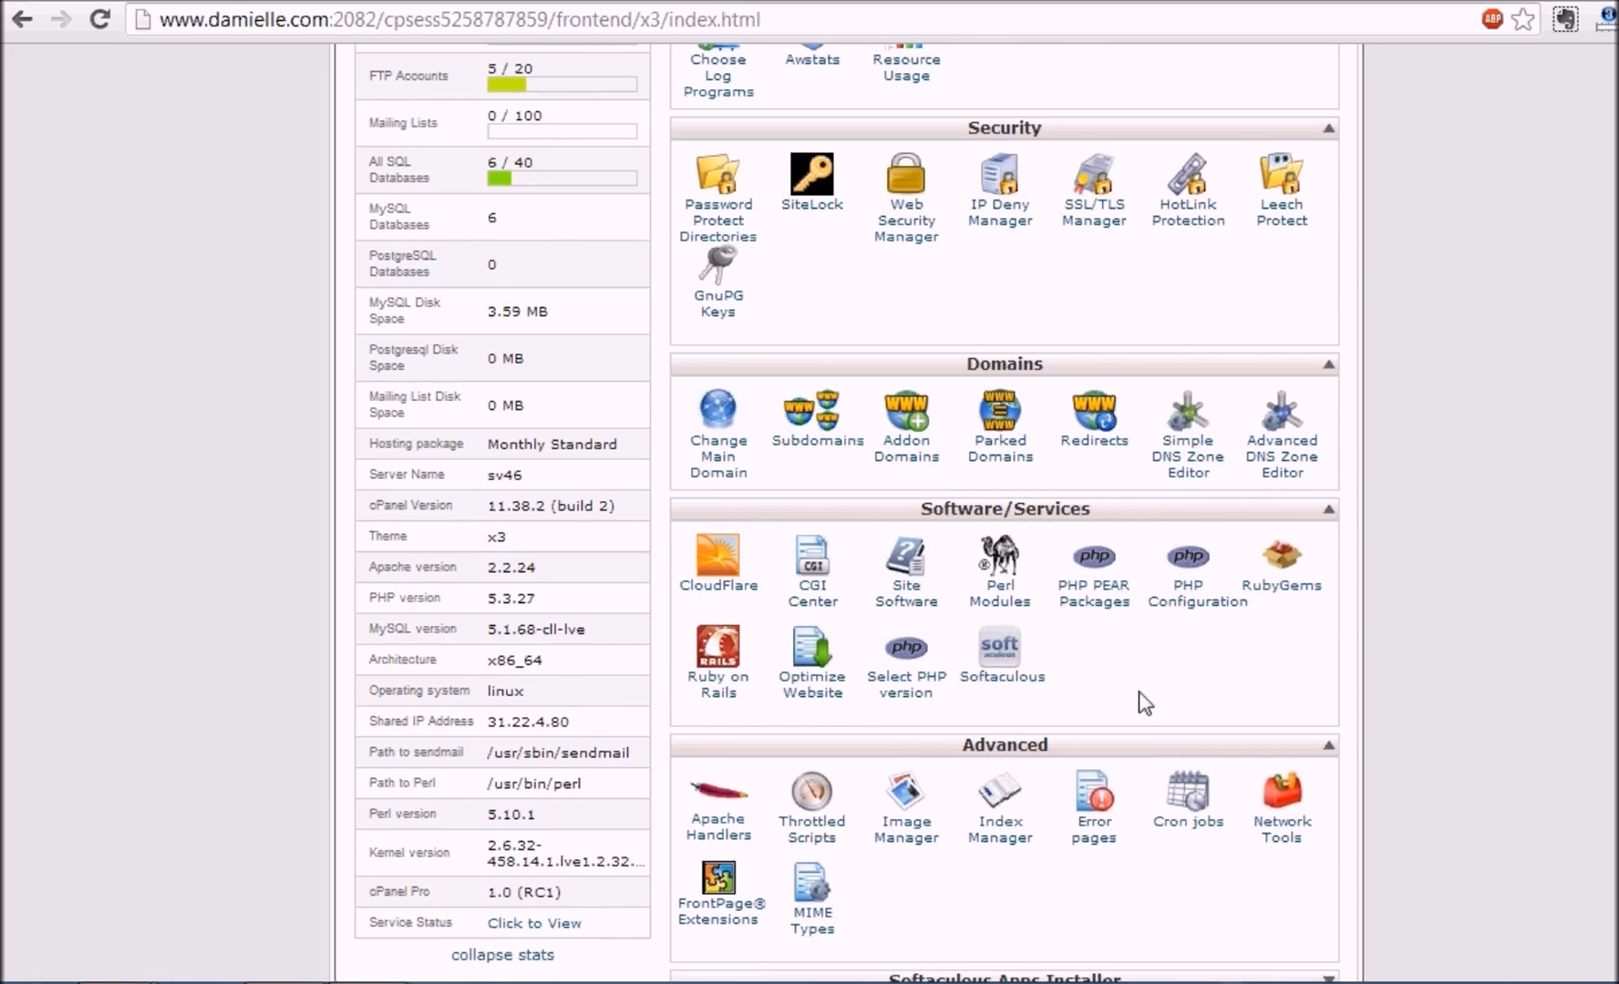
left_click(1012, 675)
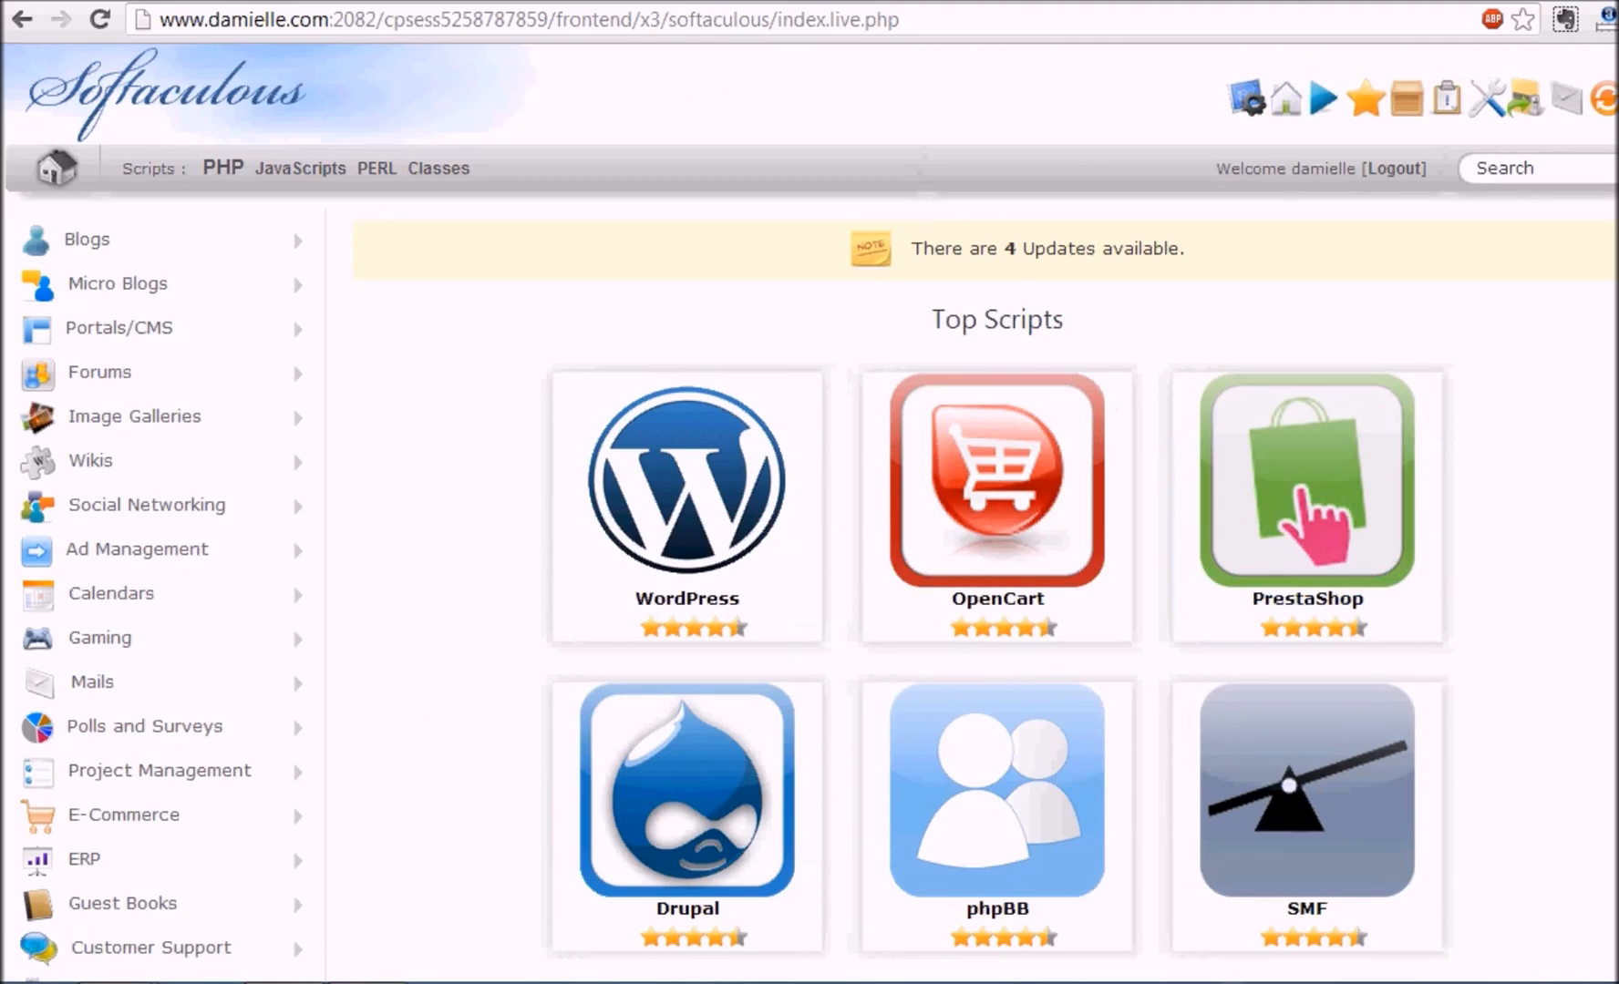
scroll(809, 510, "down", 2)
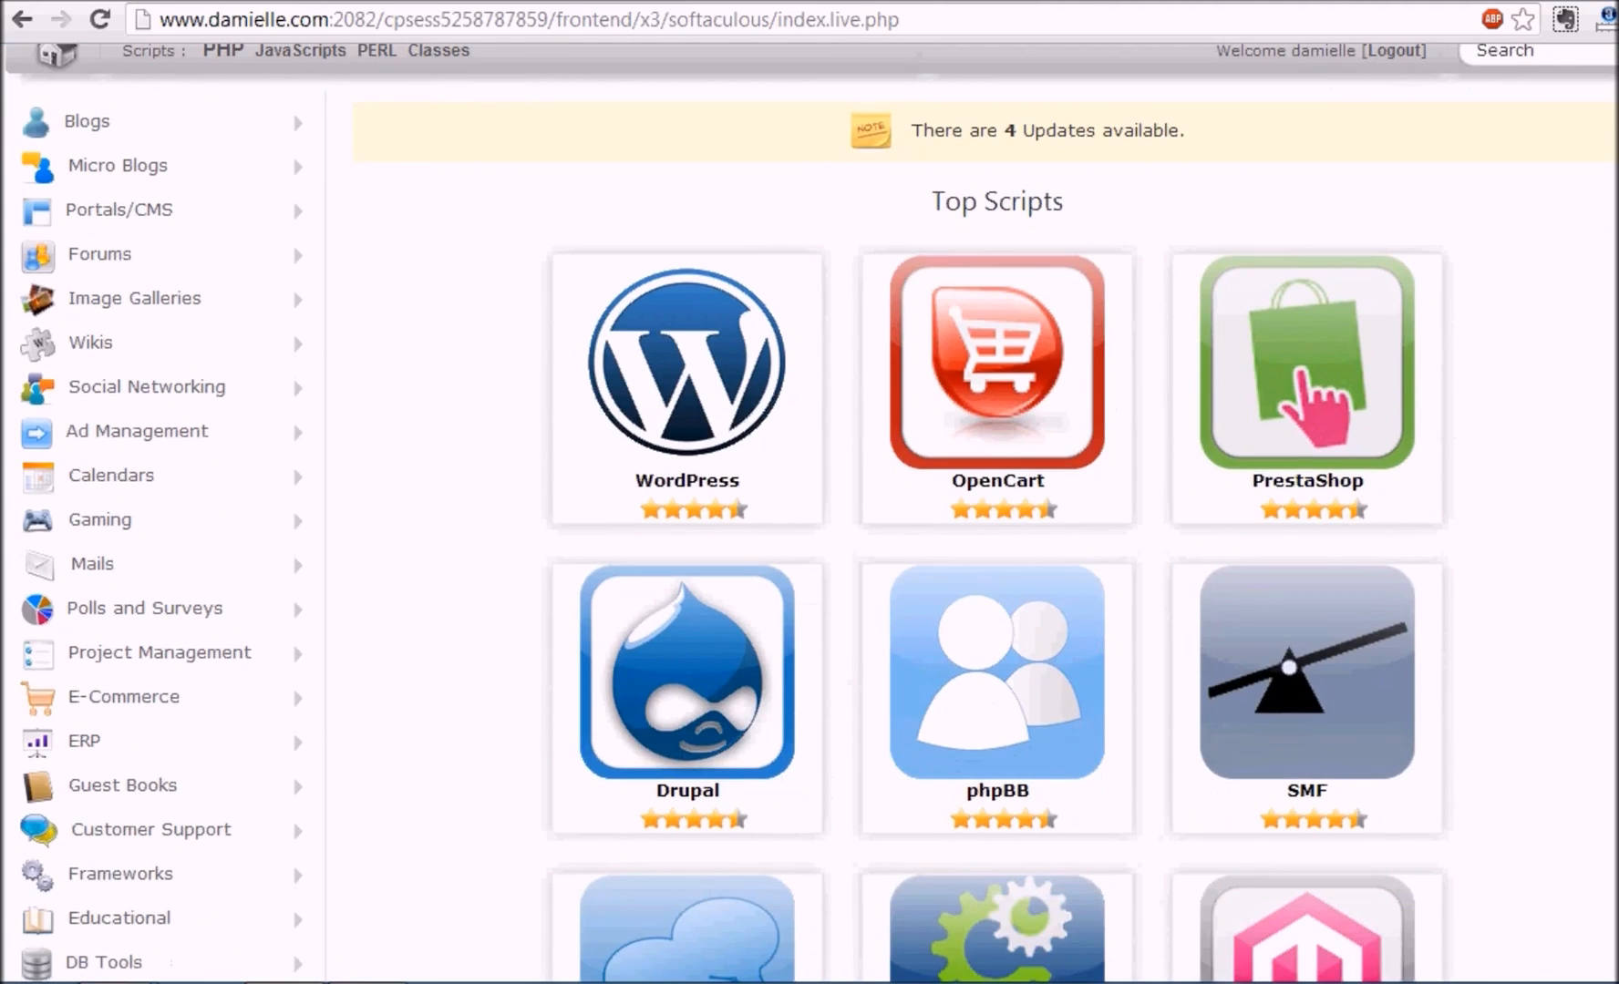
mouse_move(665, 346)
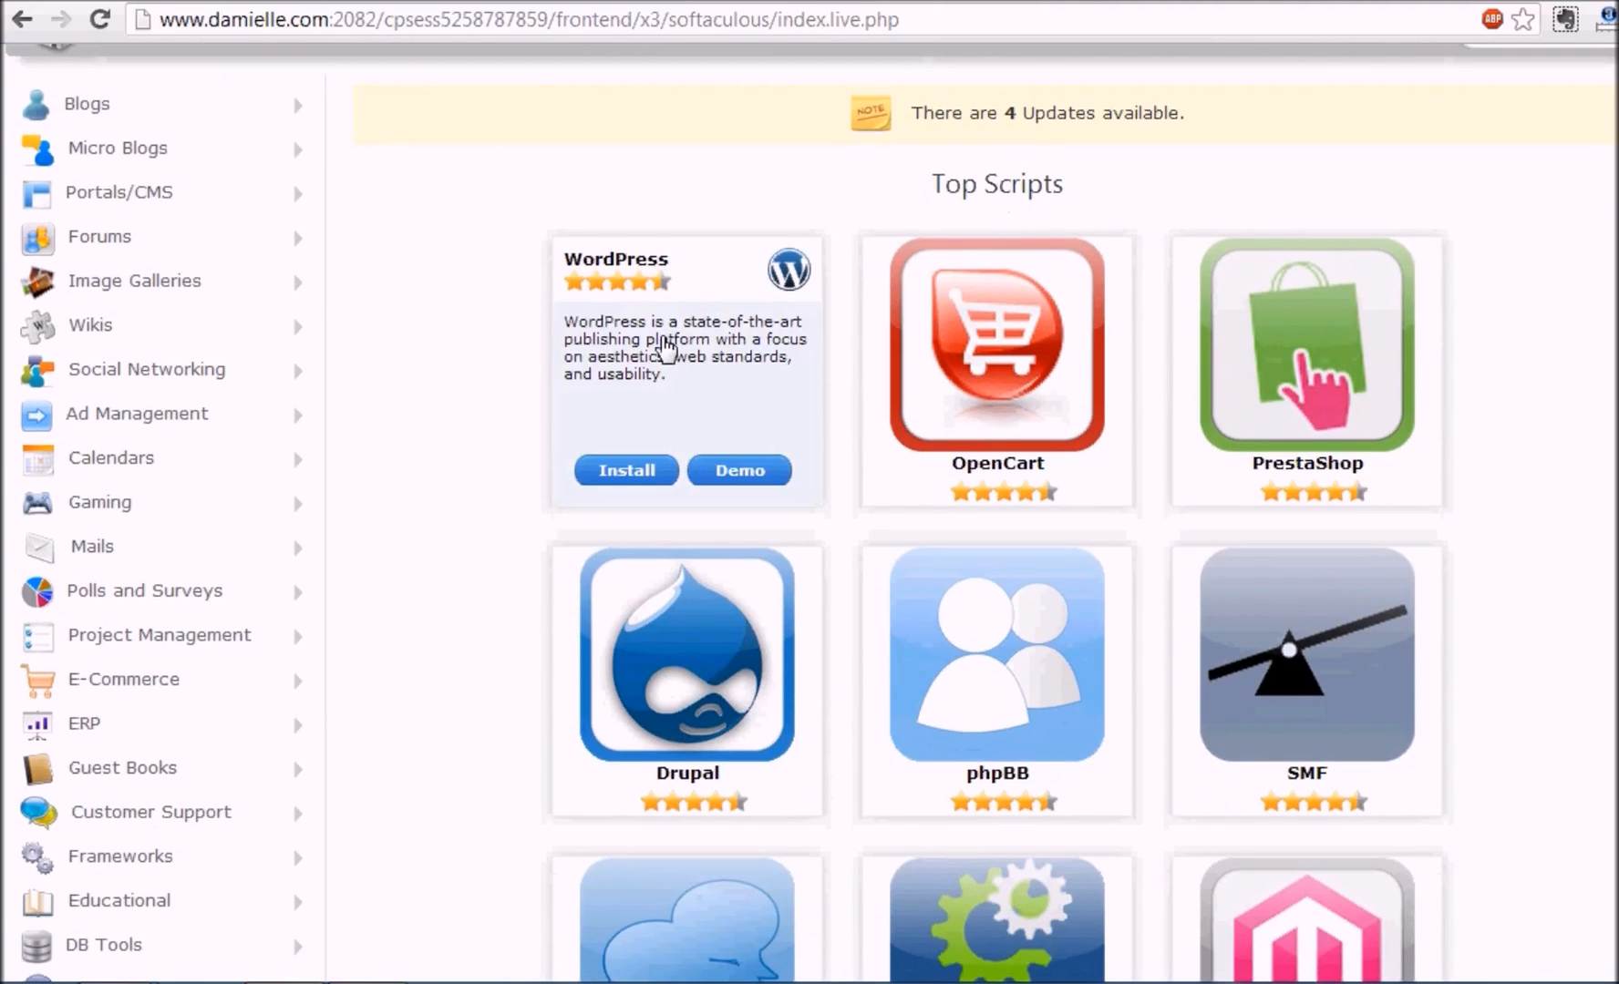
left_click(625, 490)
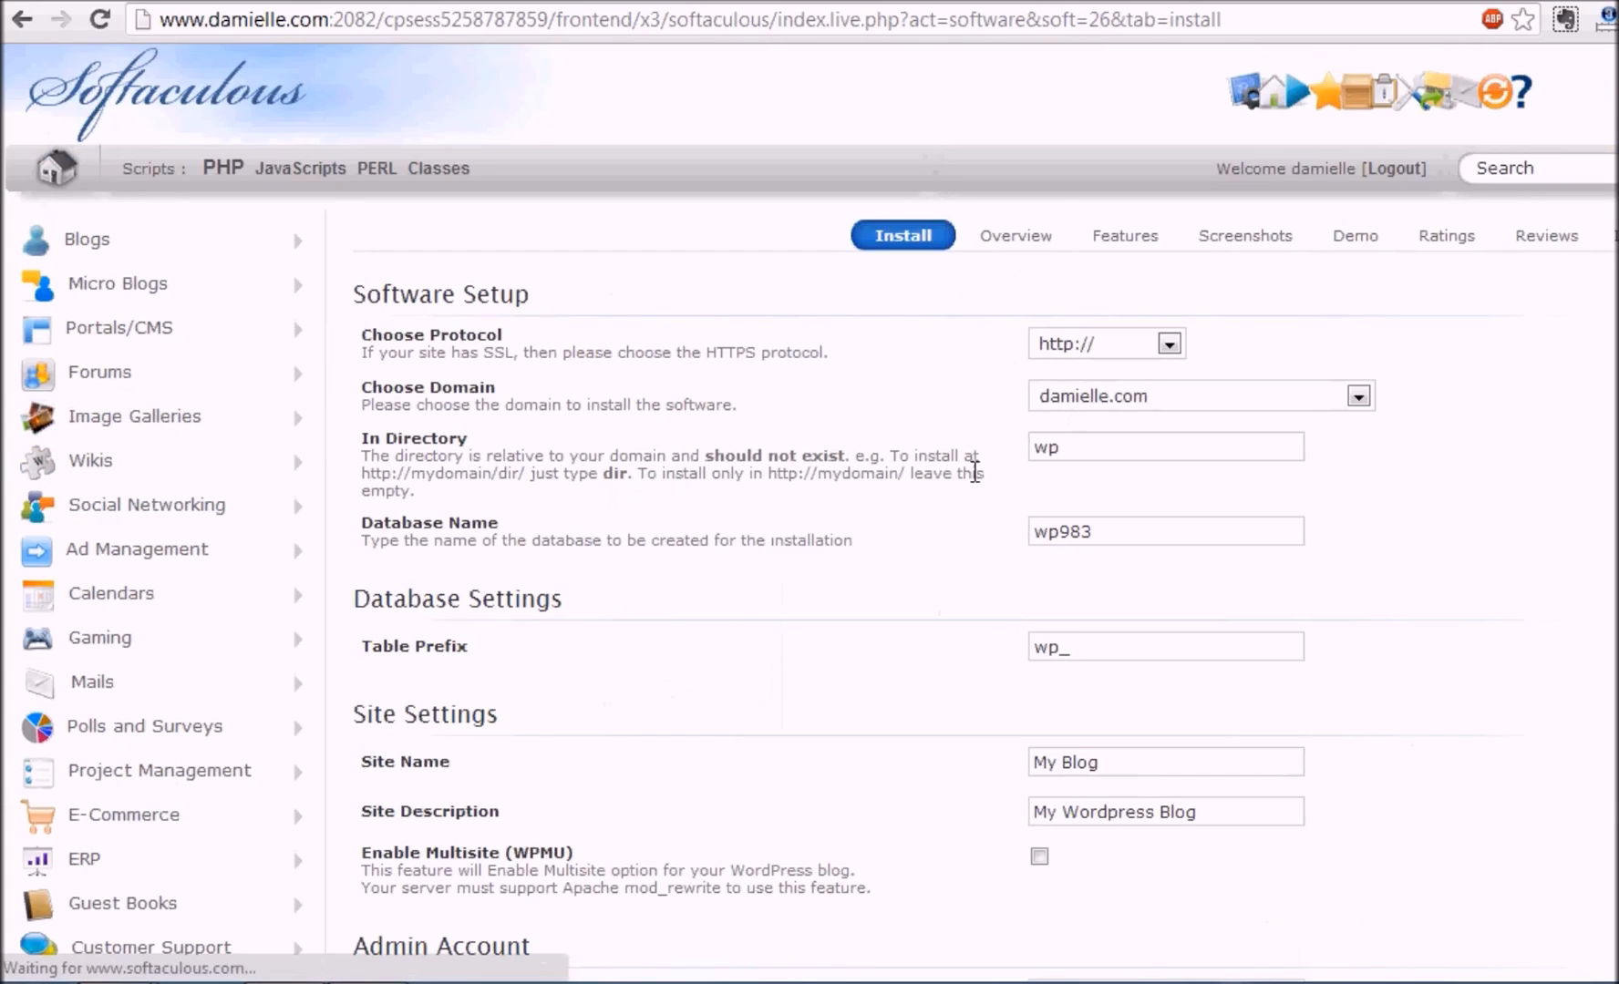
Step: Choose wpvideosidekick.com as the domain and change the install directory from wp to blog
left_click(1232, 409)
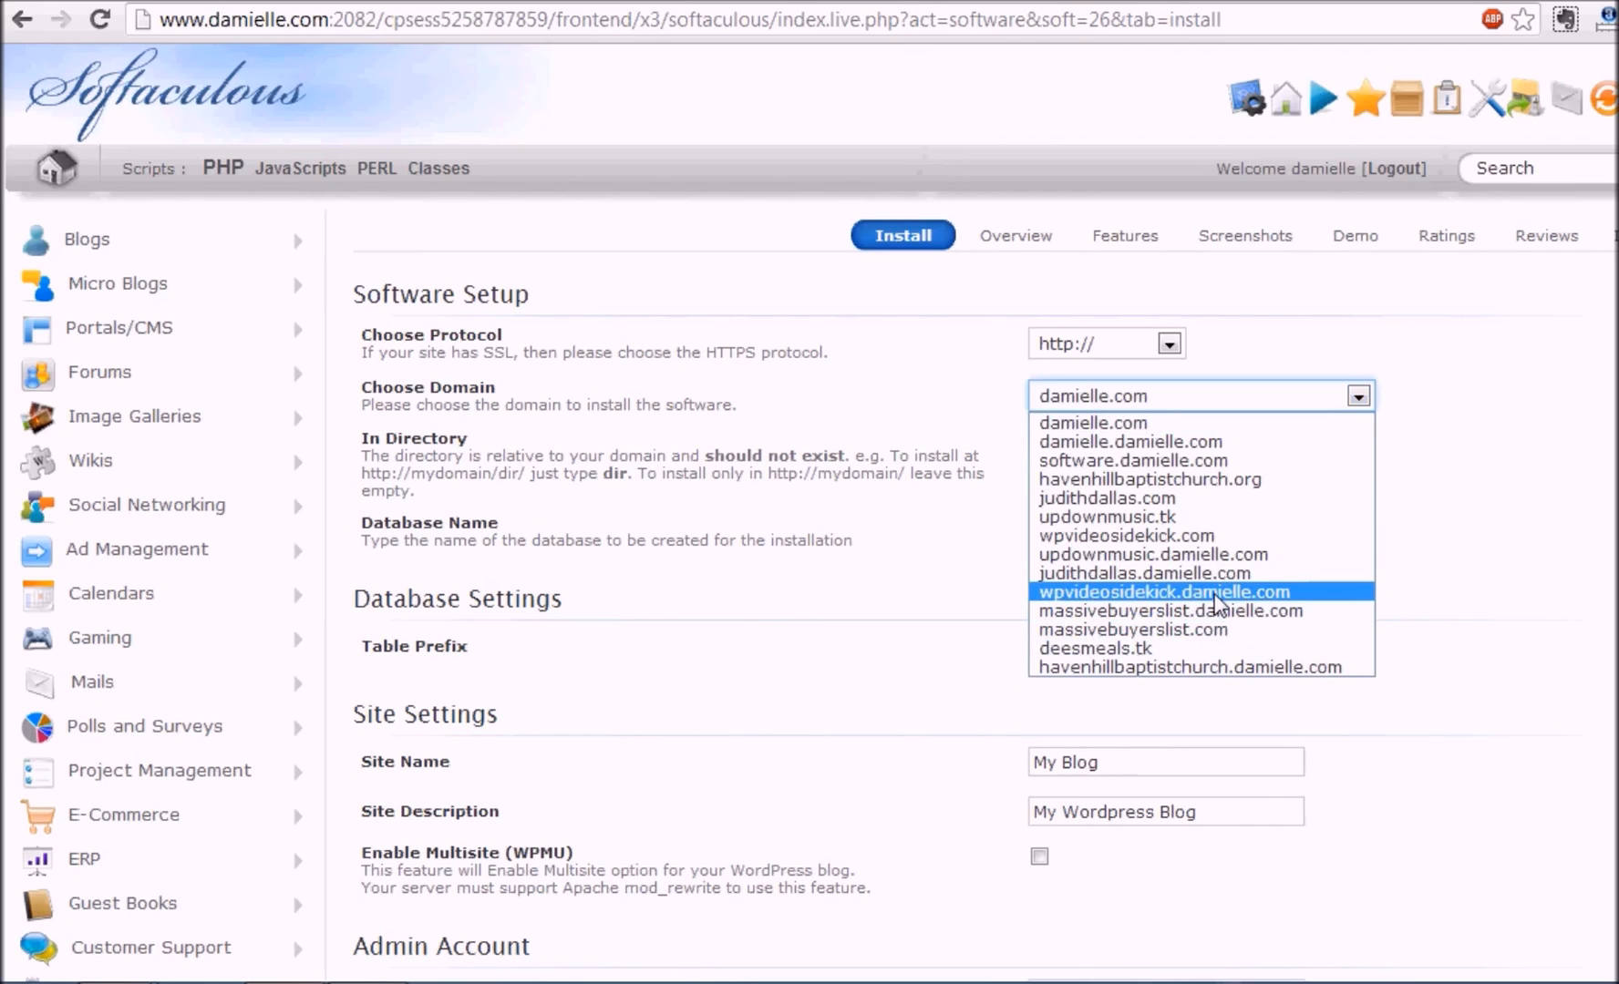
left_click(1181, 535)
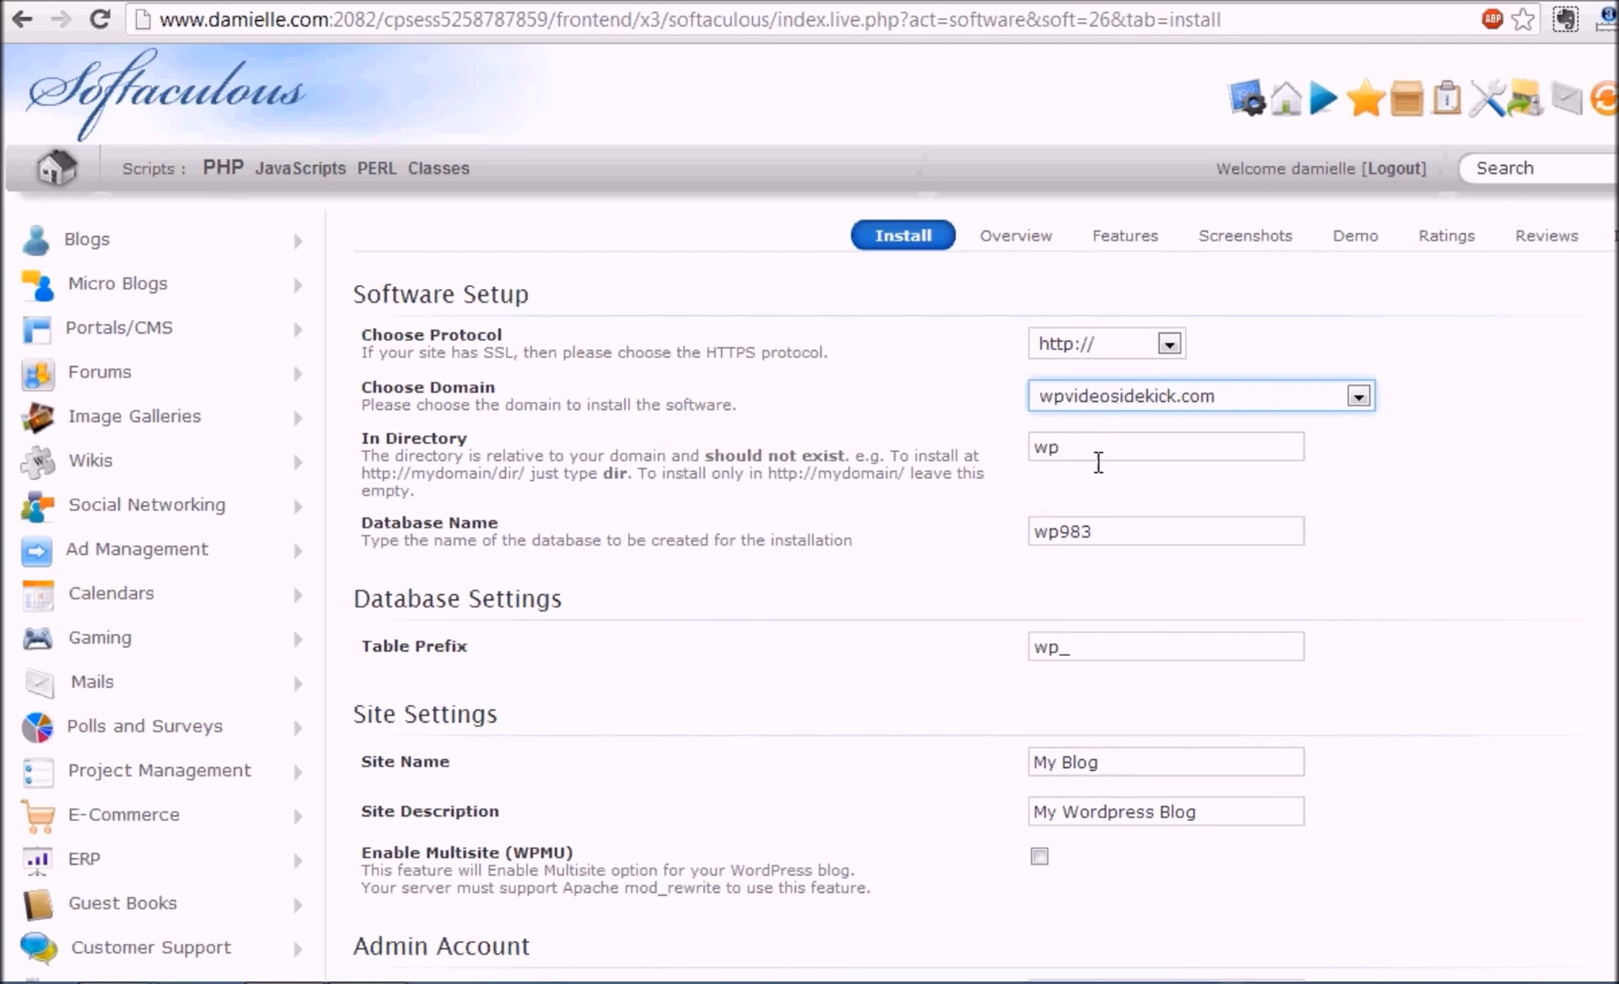
left_click_drag(1076, 480, 1021, 486)
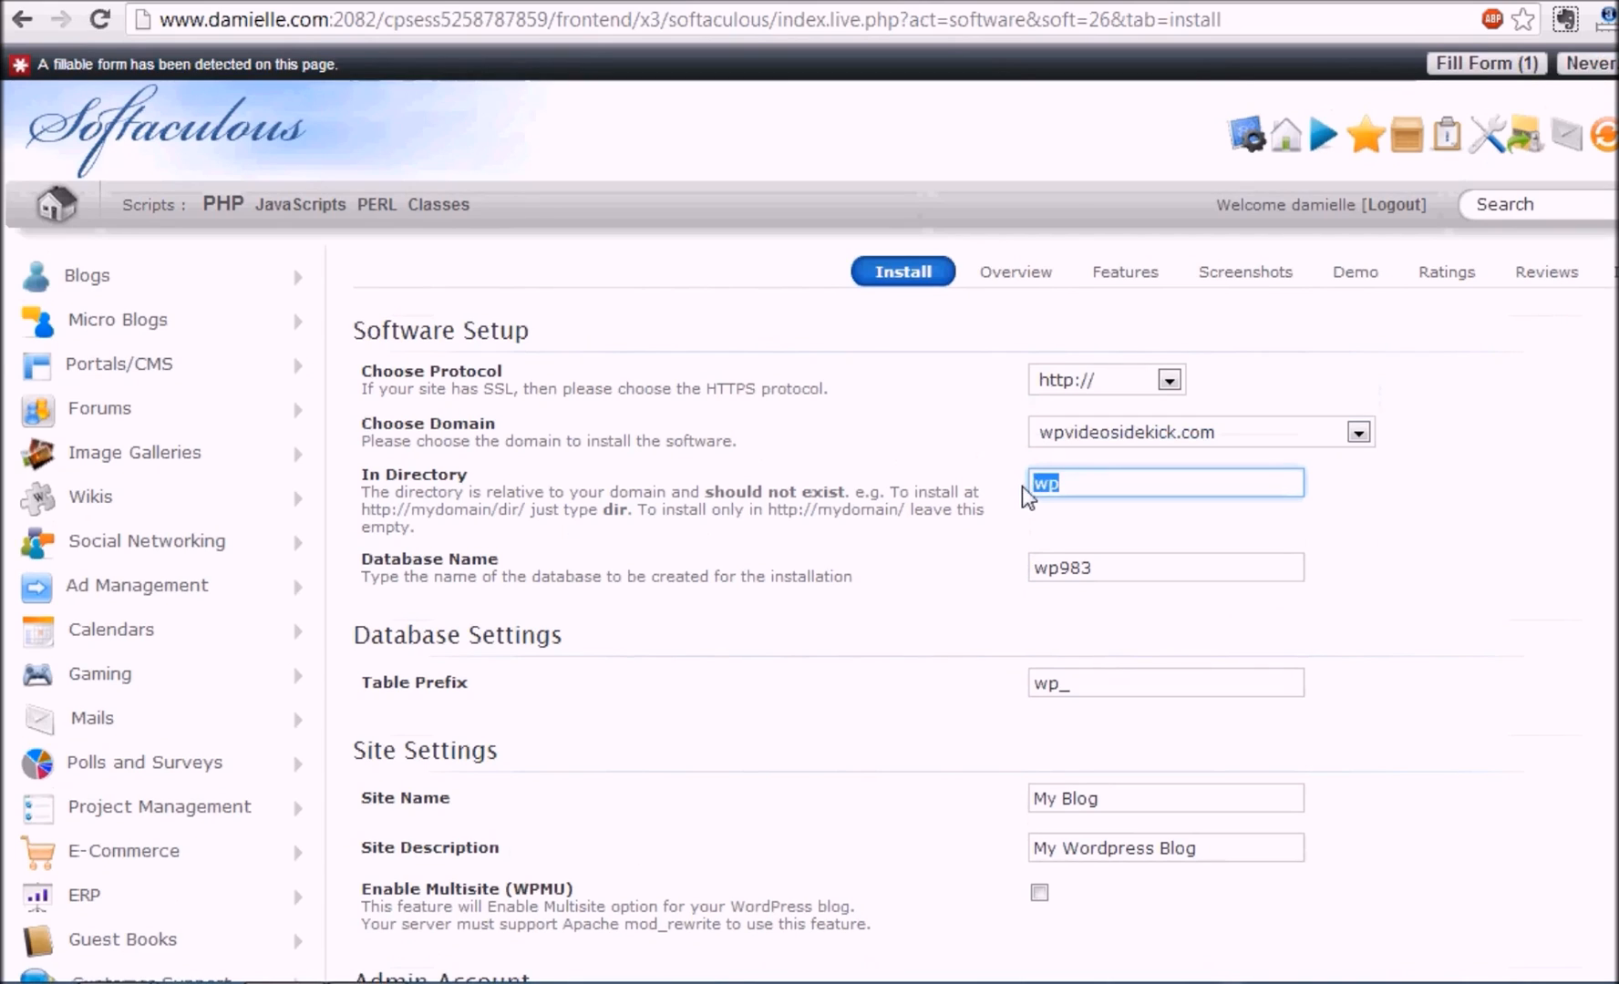
key("BackSpace")
type("blog")
scroll(810, 513, "down", 3)
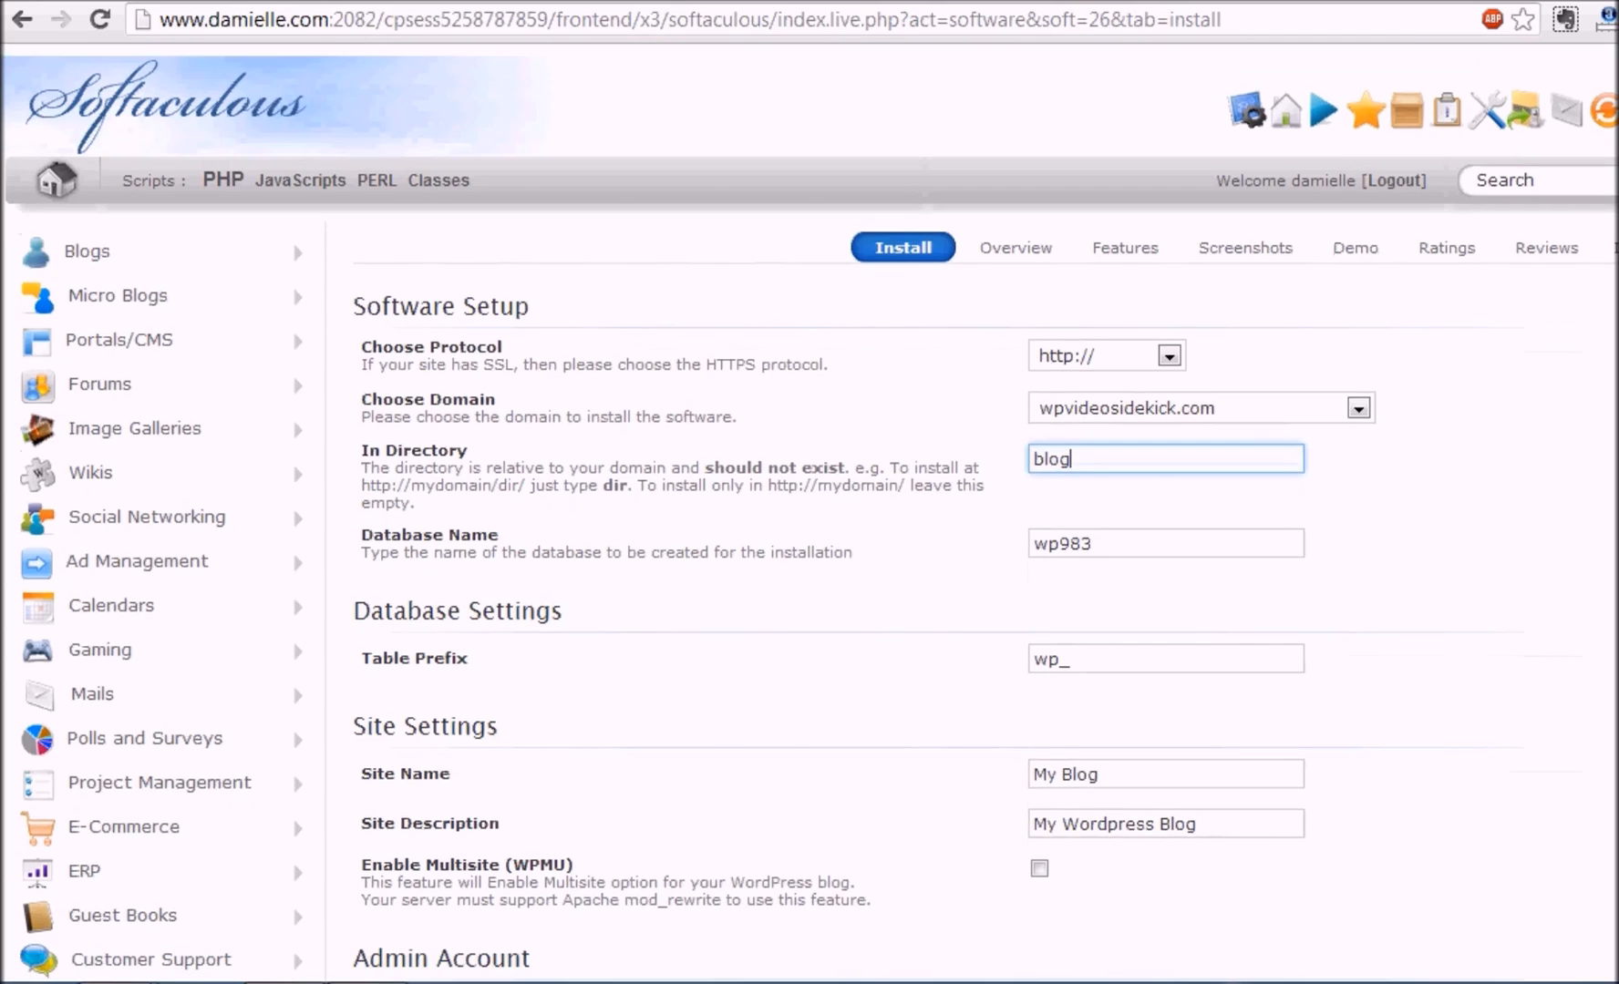
Step: Replace My Blog with 'WP Video Sidekick' and the description with 'Become A WP Pro'
scroll(1324, 446, "down", 3)
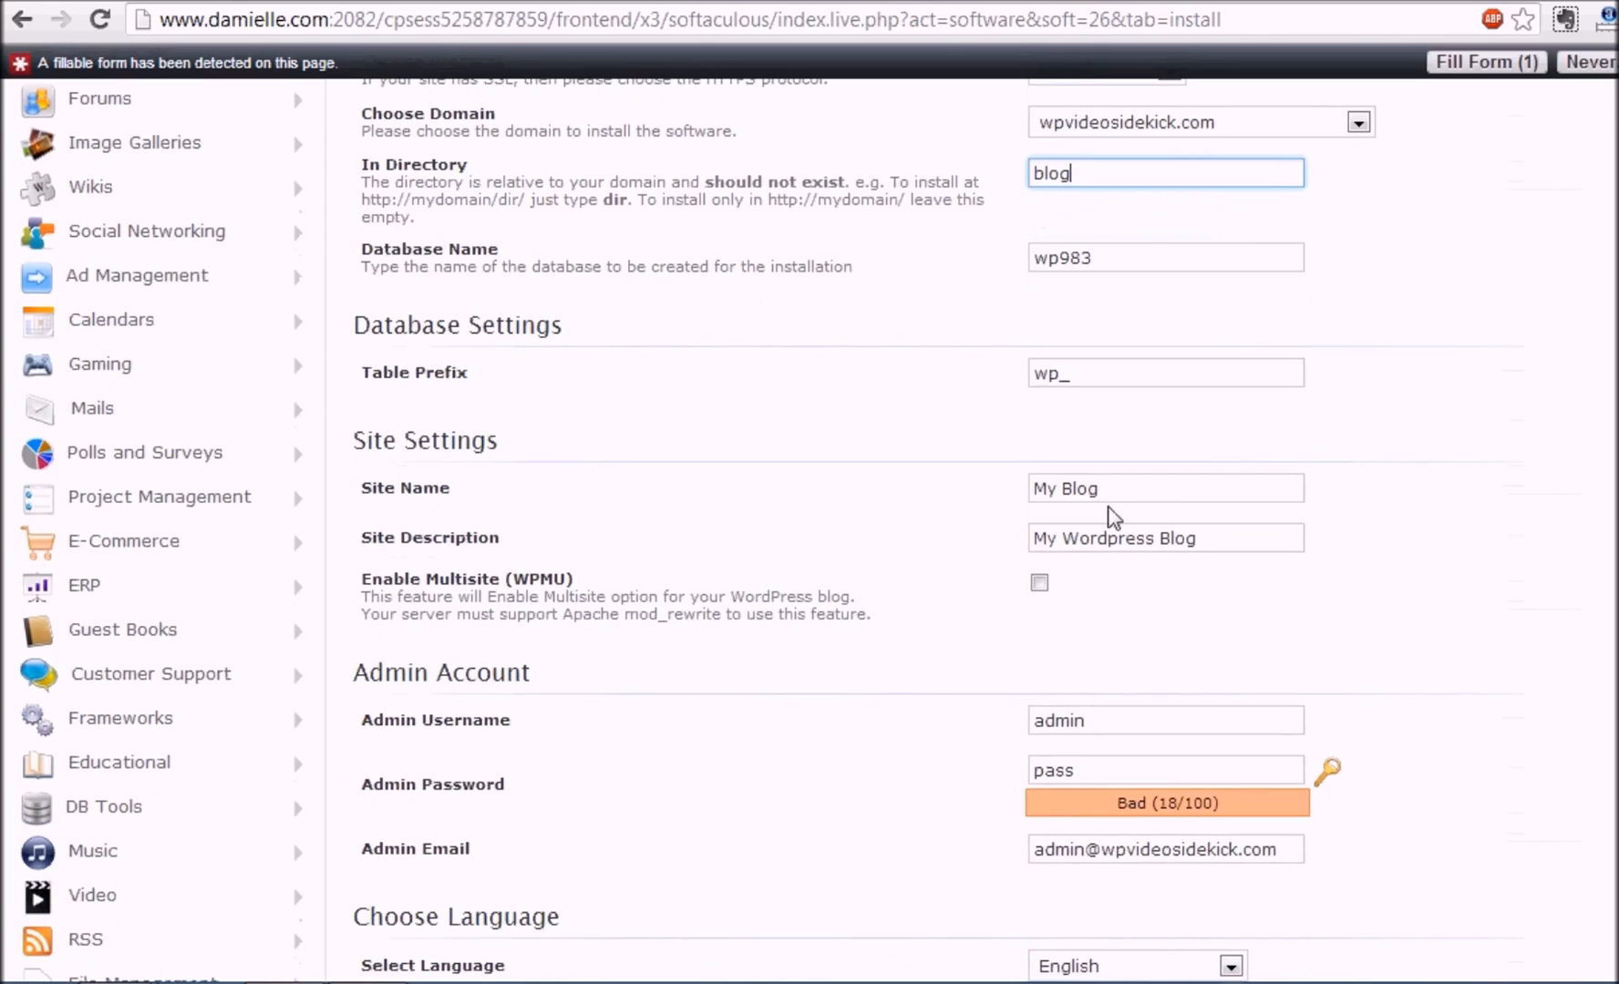
left_click_drag(1123, 493, 1020, 504)
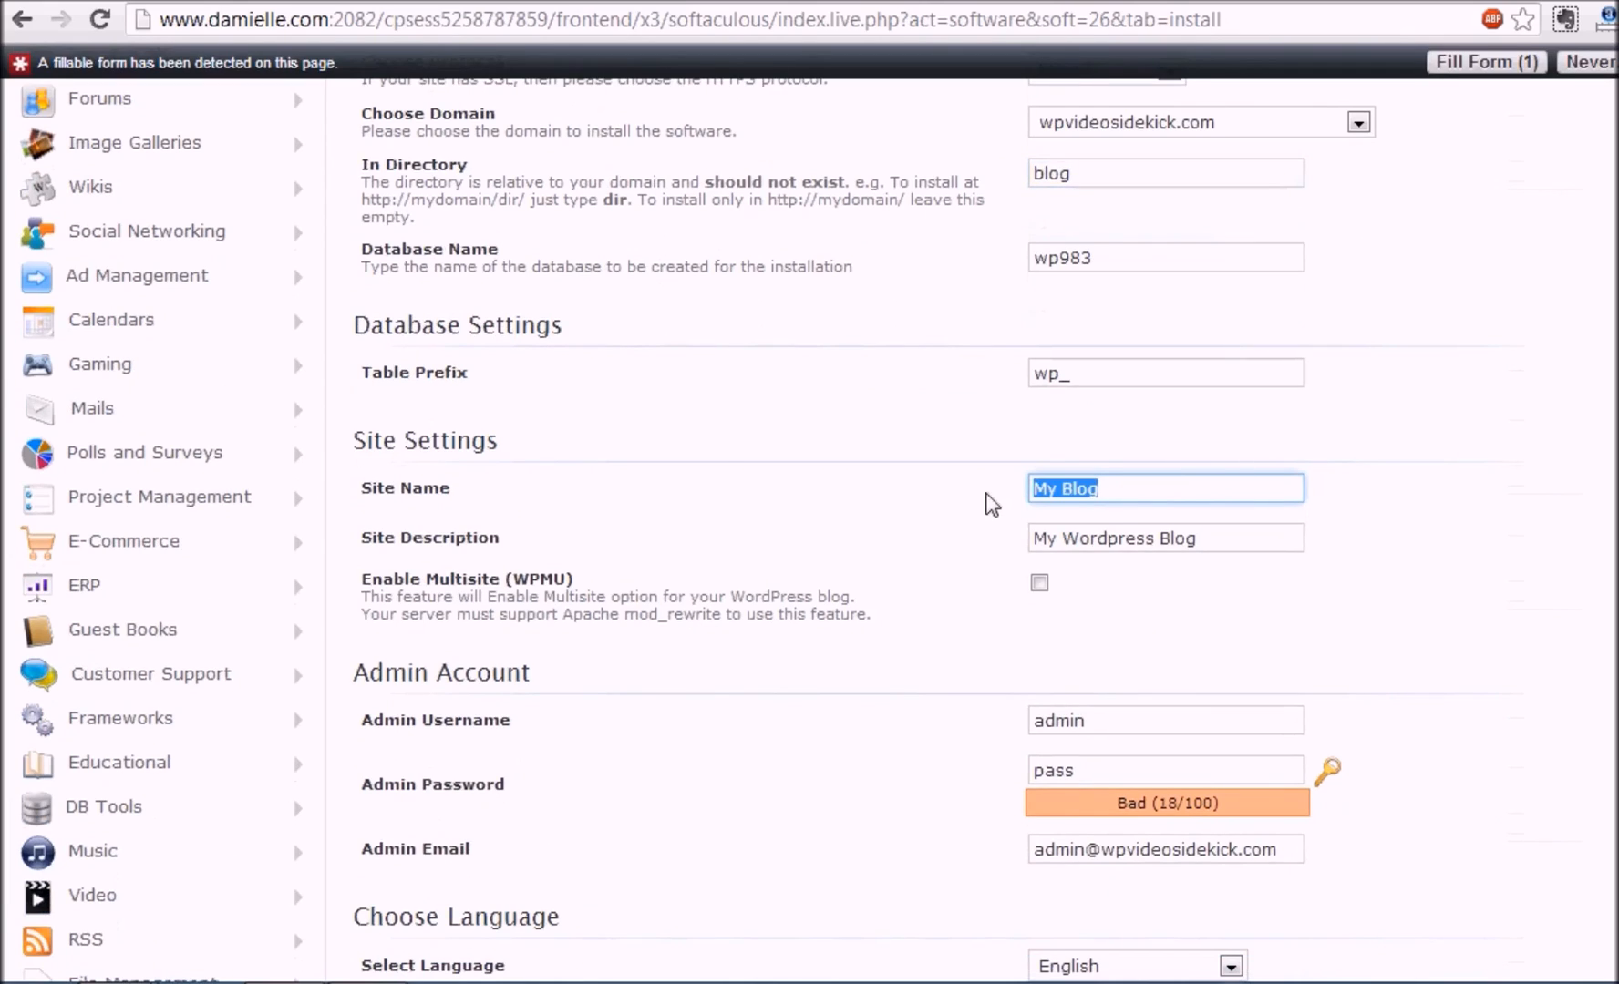
type("WP Video Side")
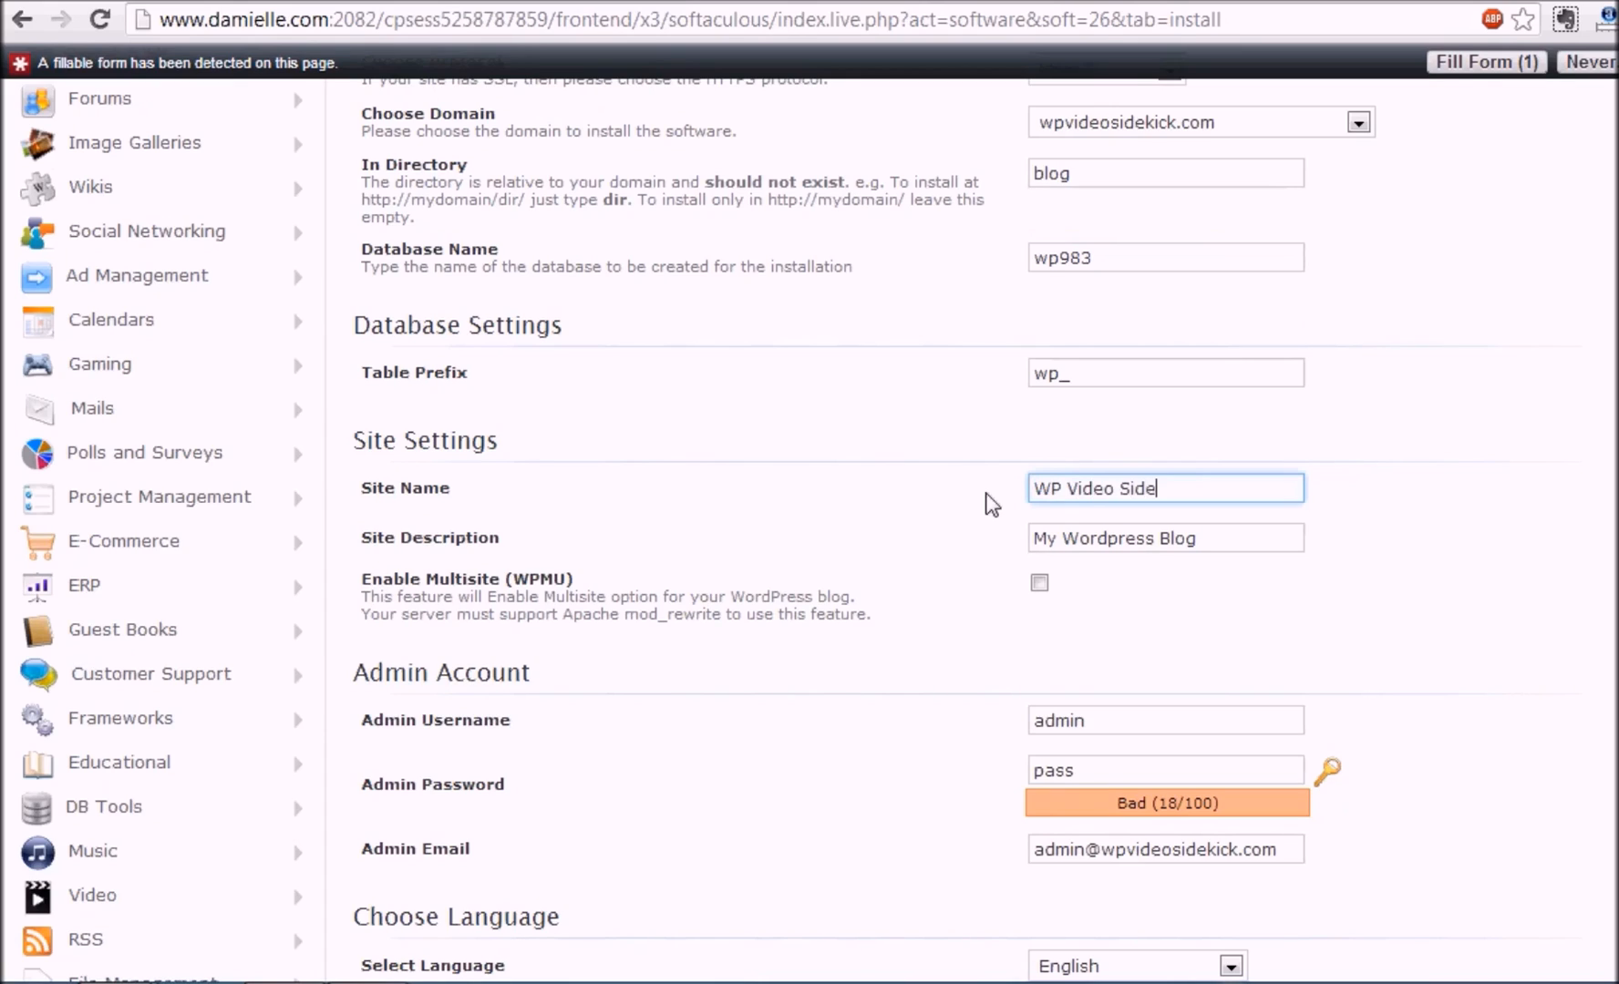
type("kick")
left_click_drag(1244, 557, 838, 572)
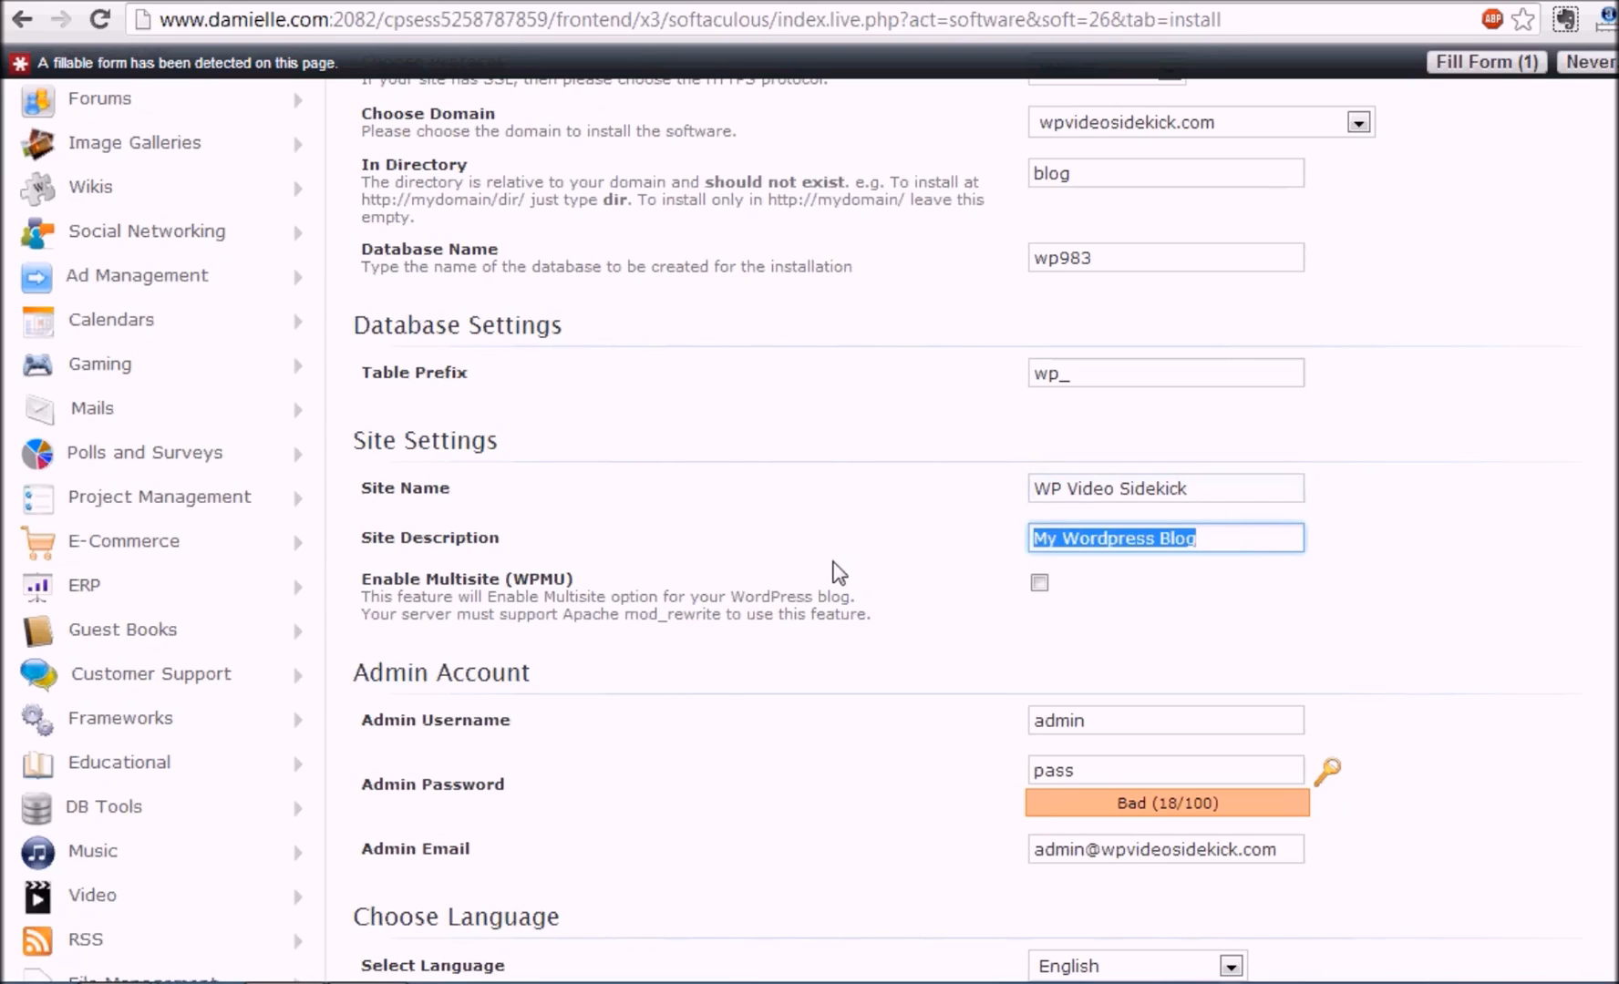
type("Become ")
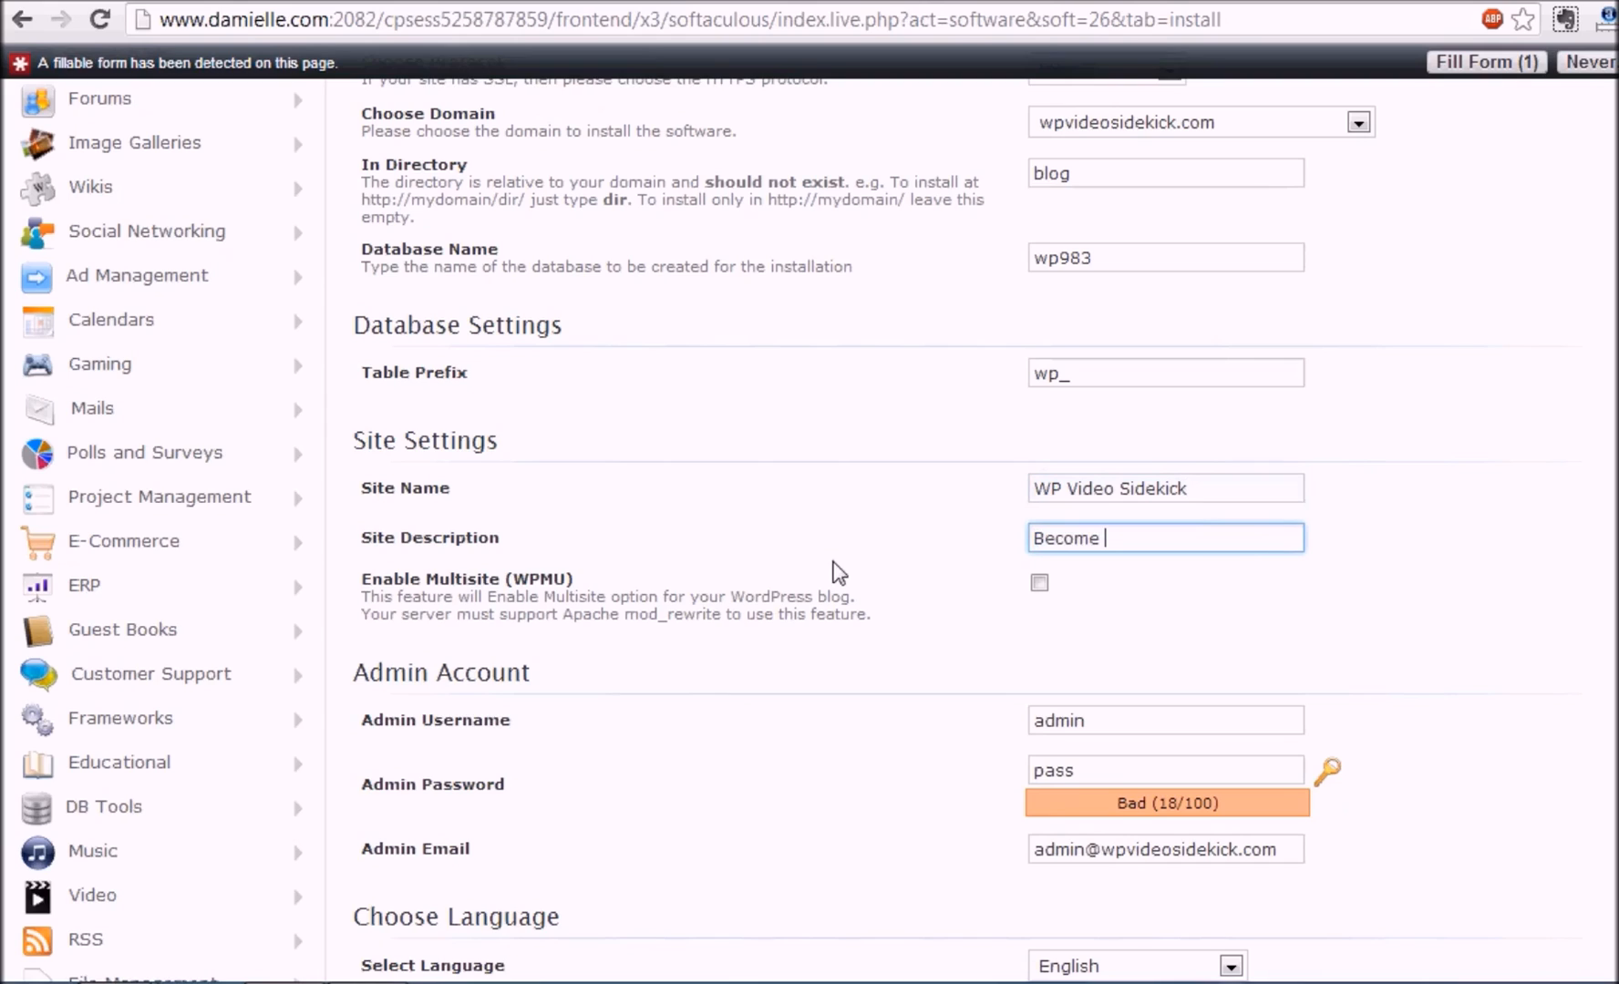
type("A WP Pro")
scroll(1232, 379, "down", 4)
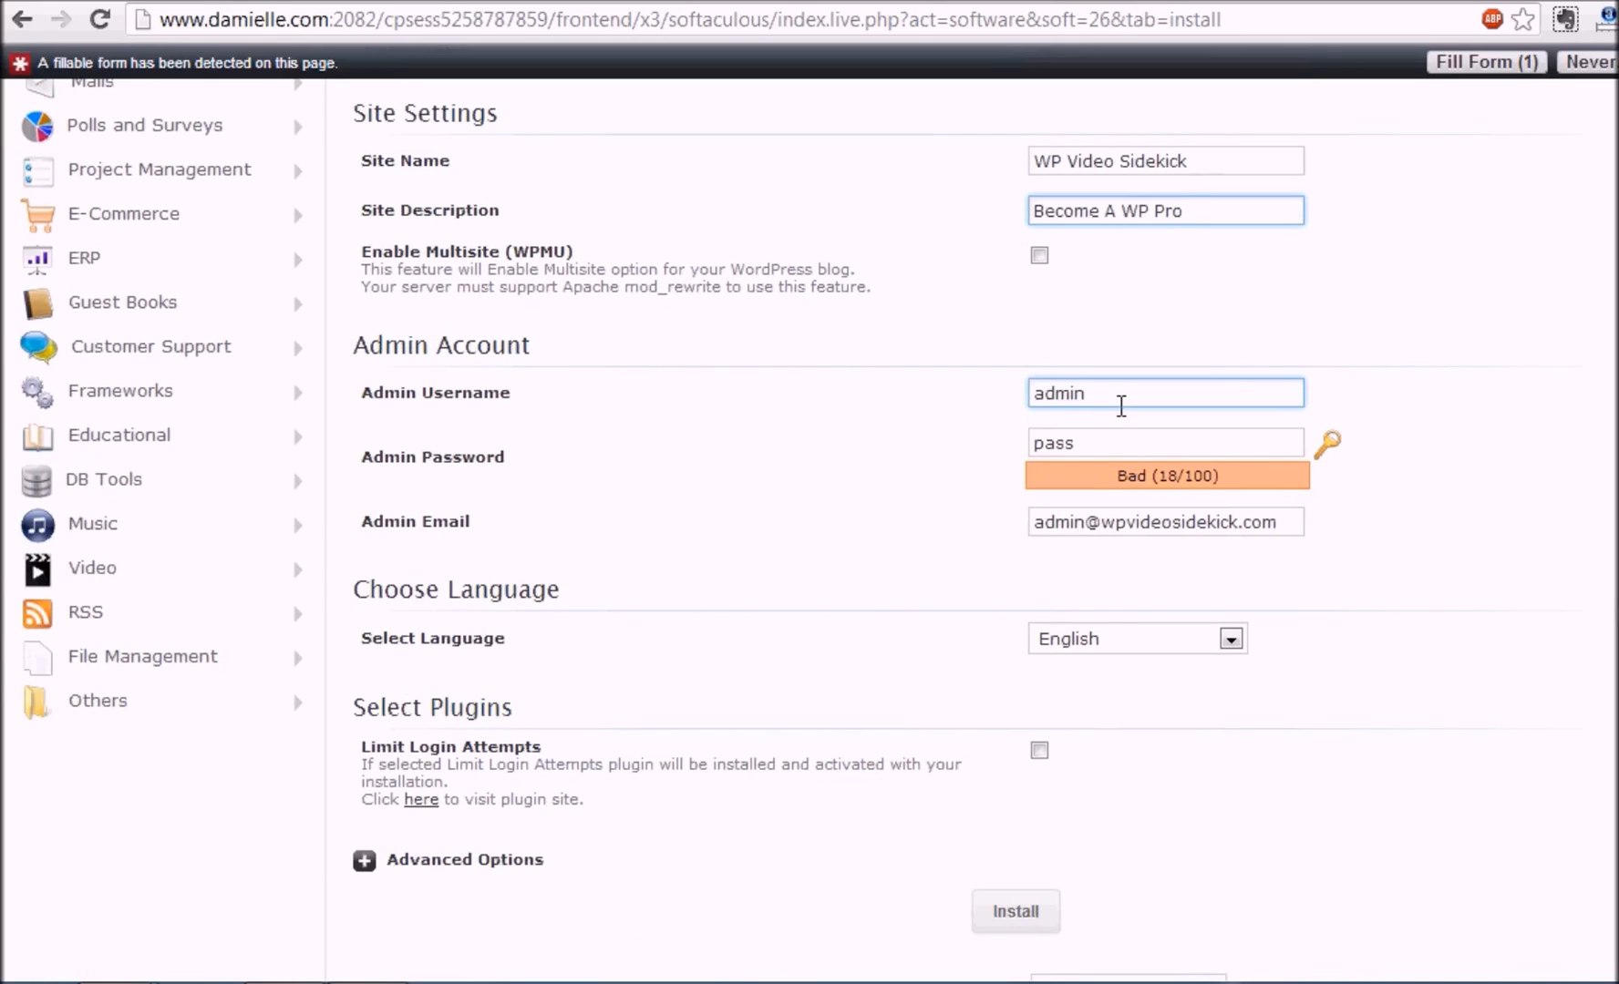
Step: Enter a new admin password and the site owner's e-mail address for the admin account
left_click(1121, 405)
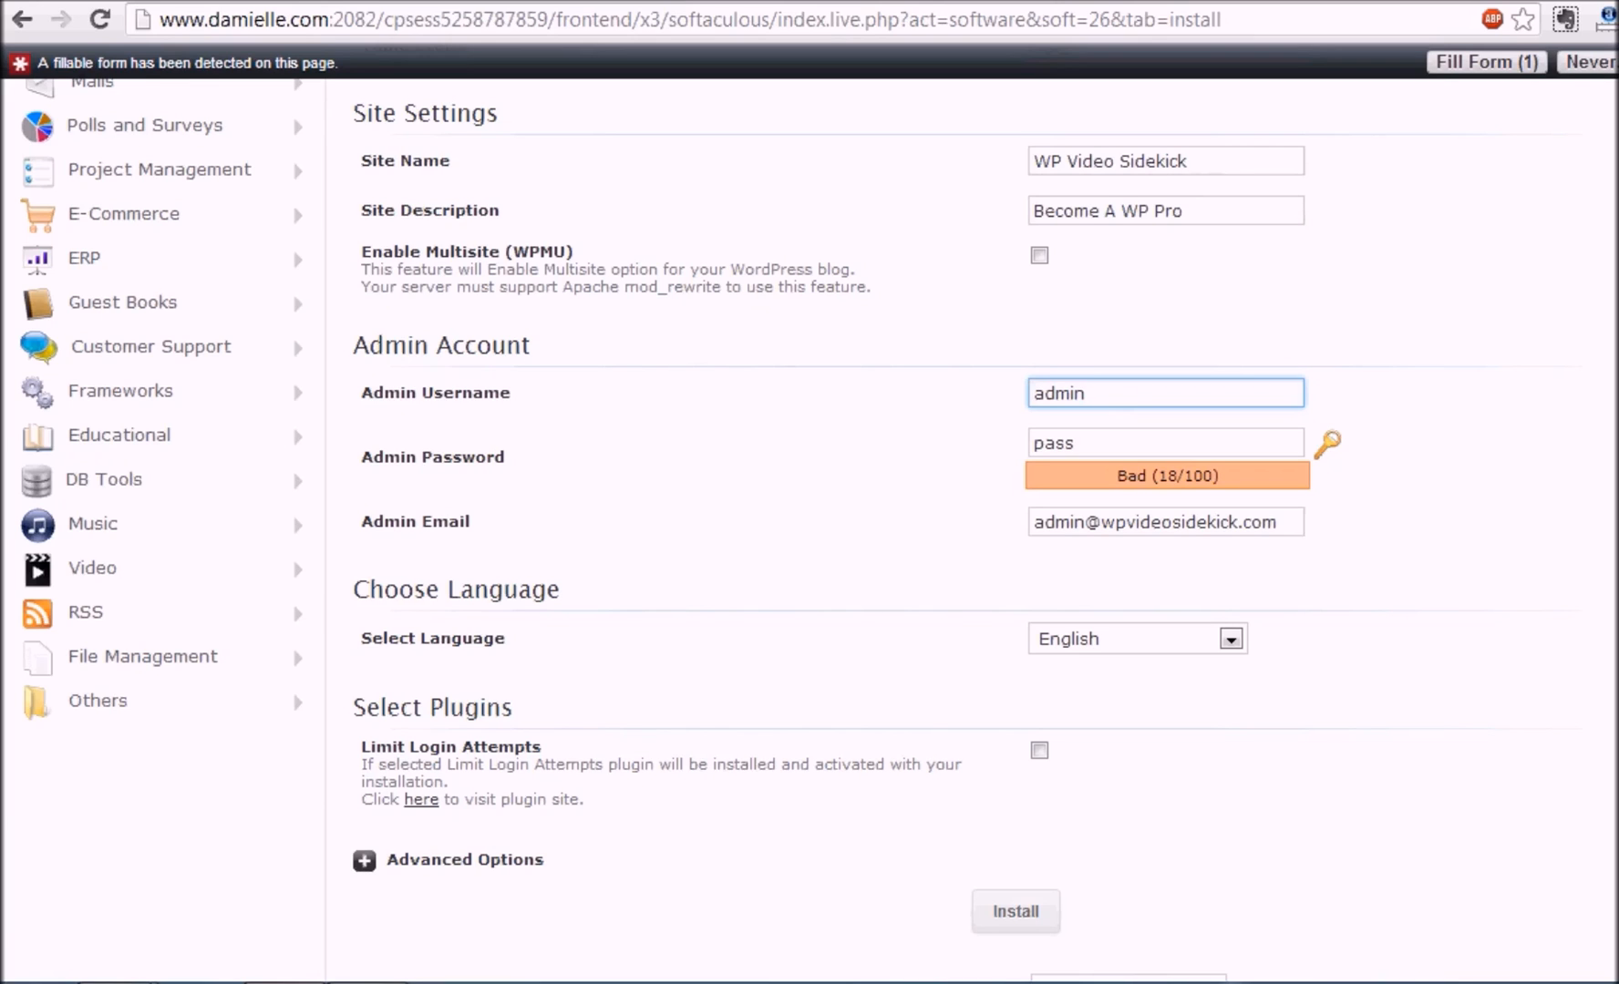
scroll(1303, 344, "down", 1)
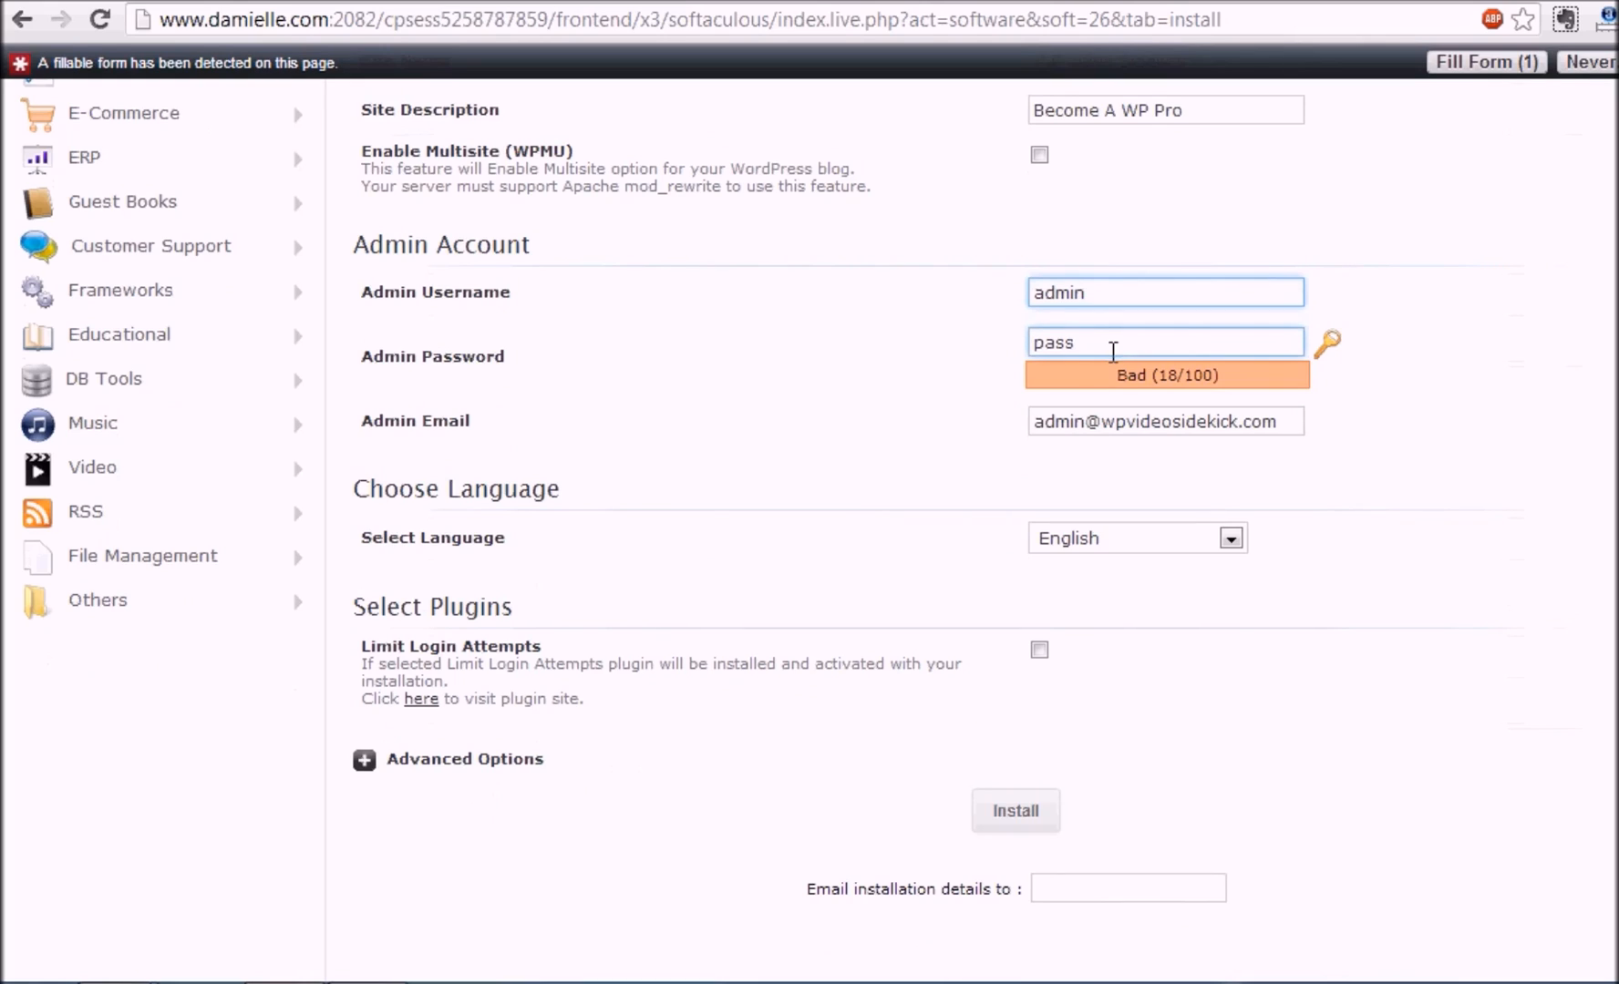
left_click_drag(1099, 354, 1000, 369)
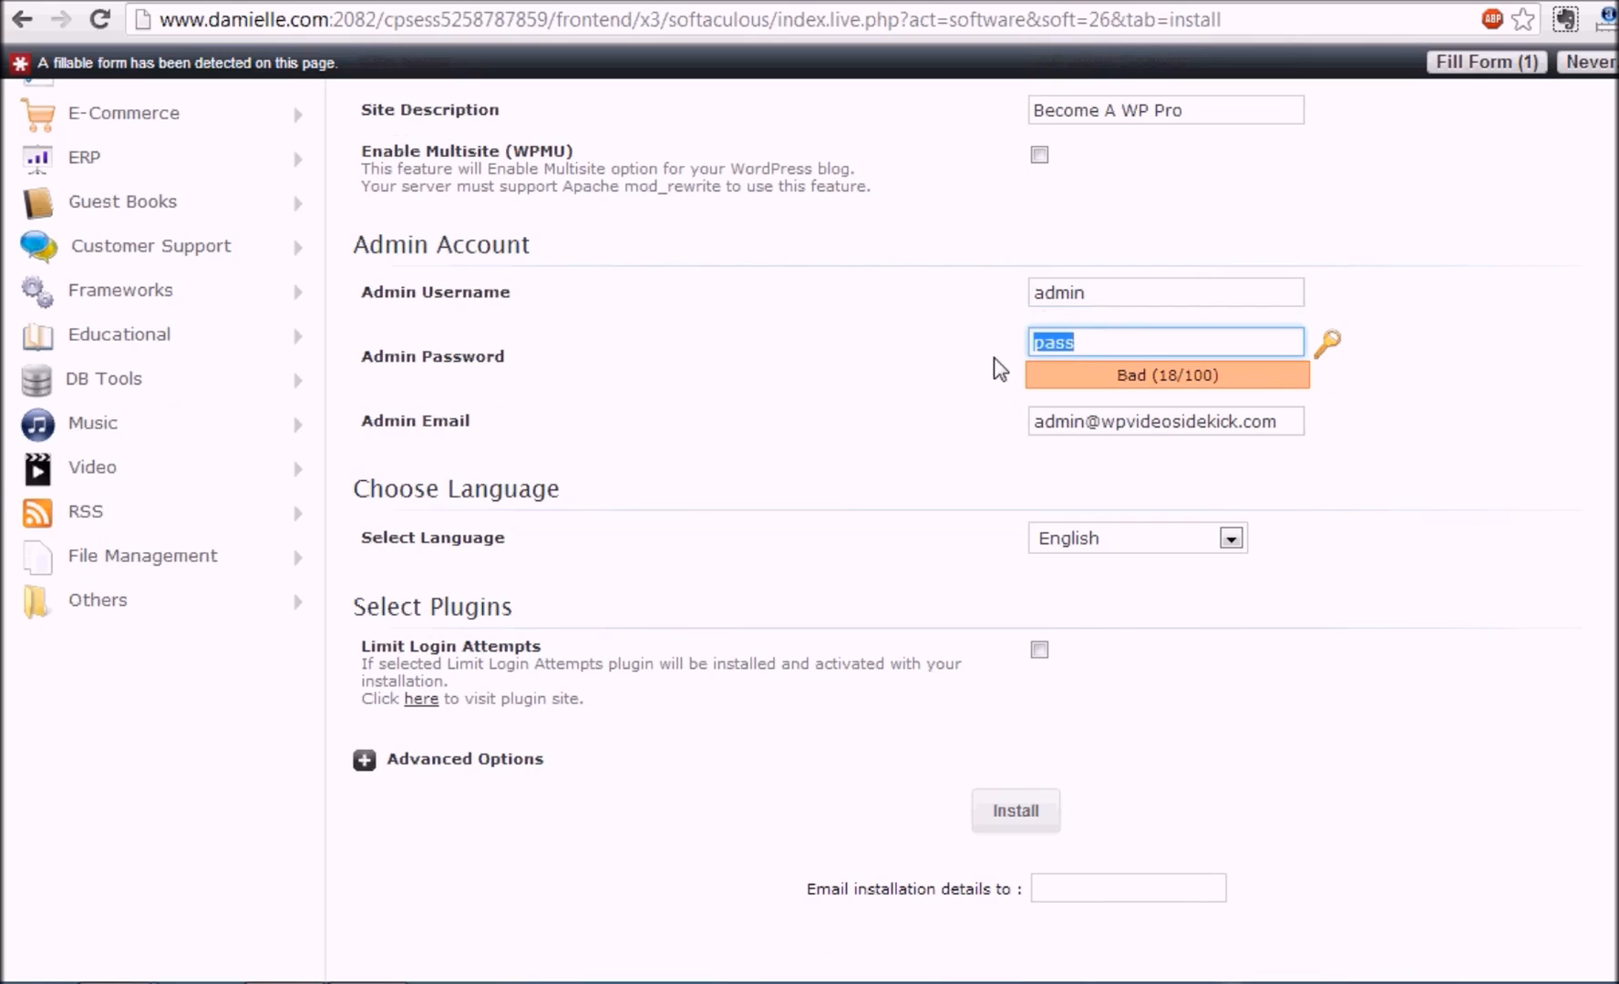
type("pass123")
left_click_drag(1292, 430, 939, 456)
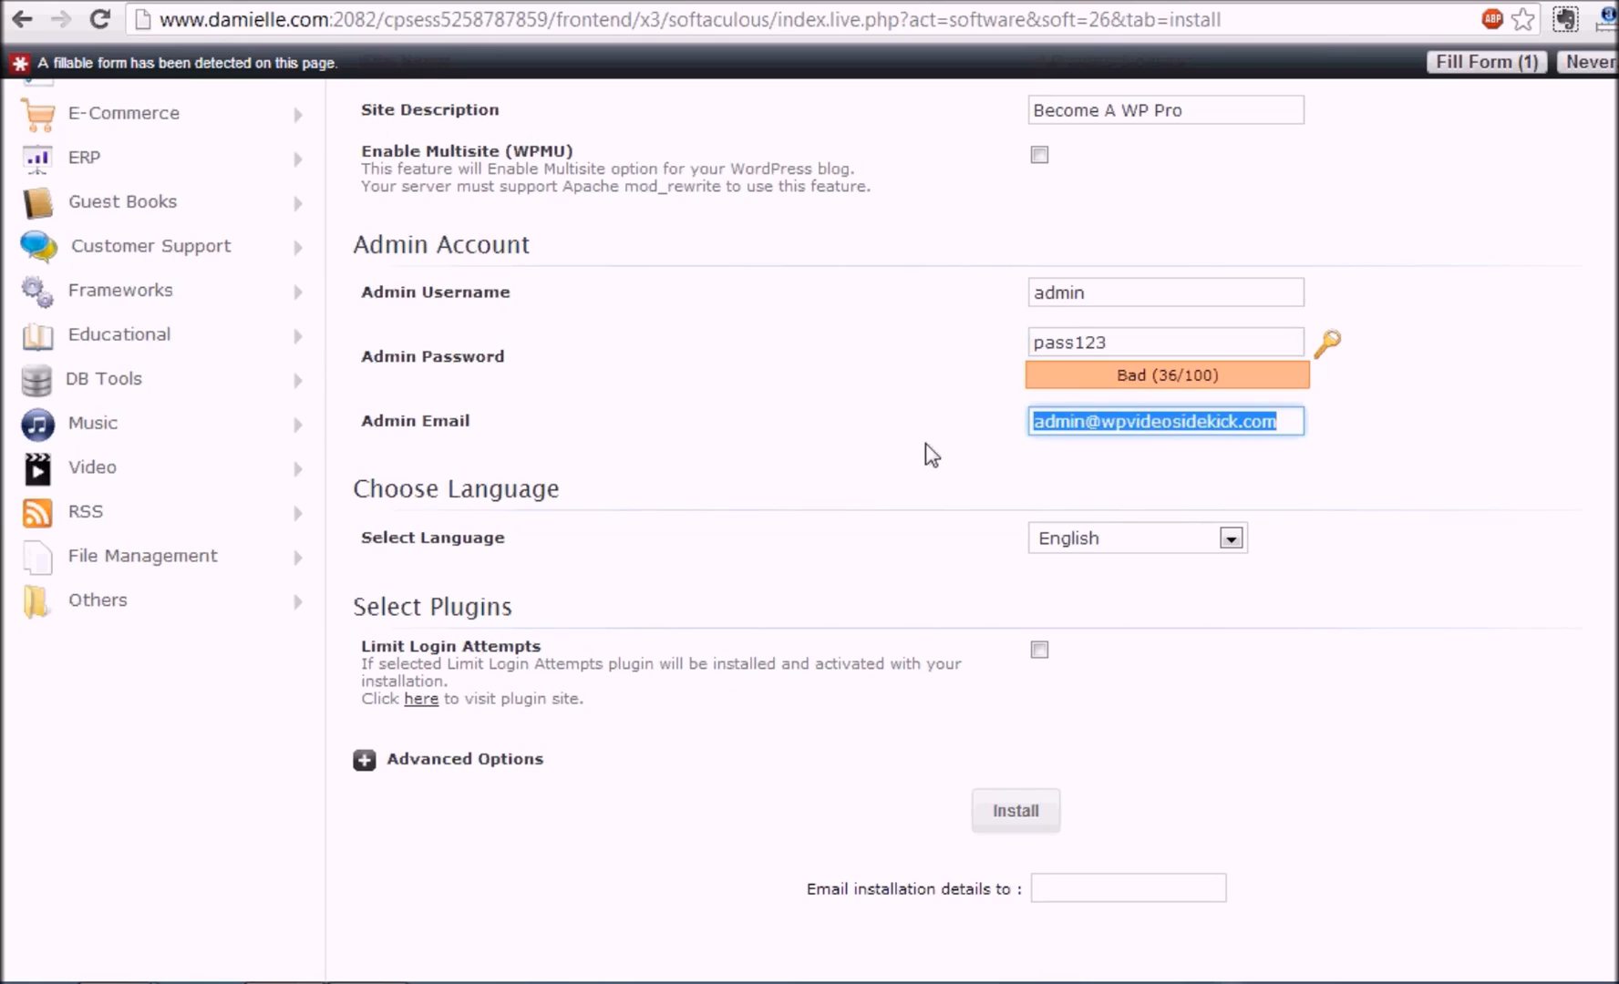
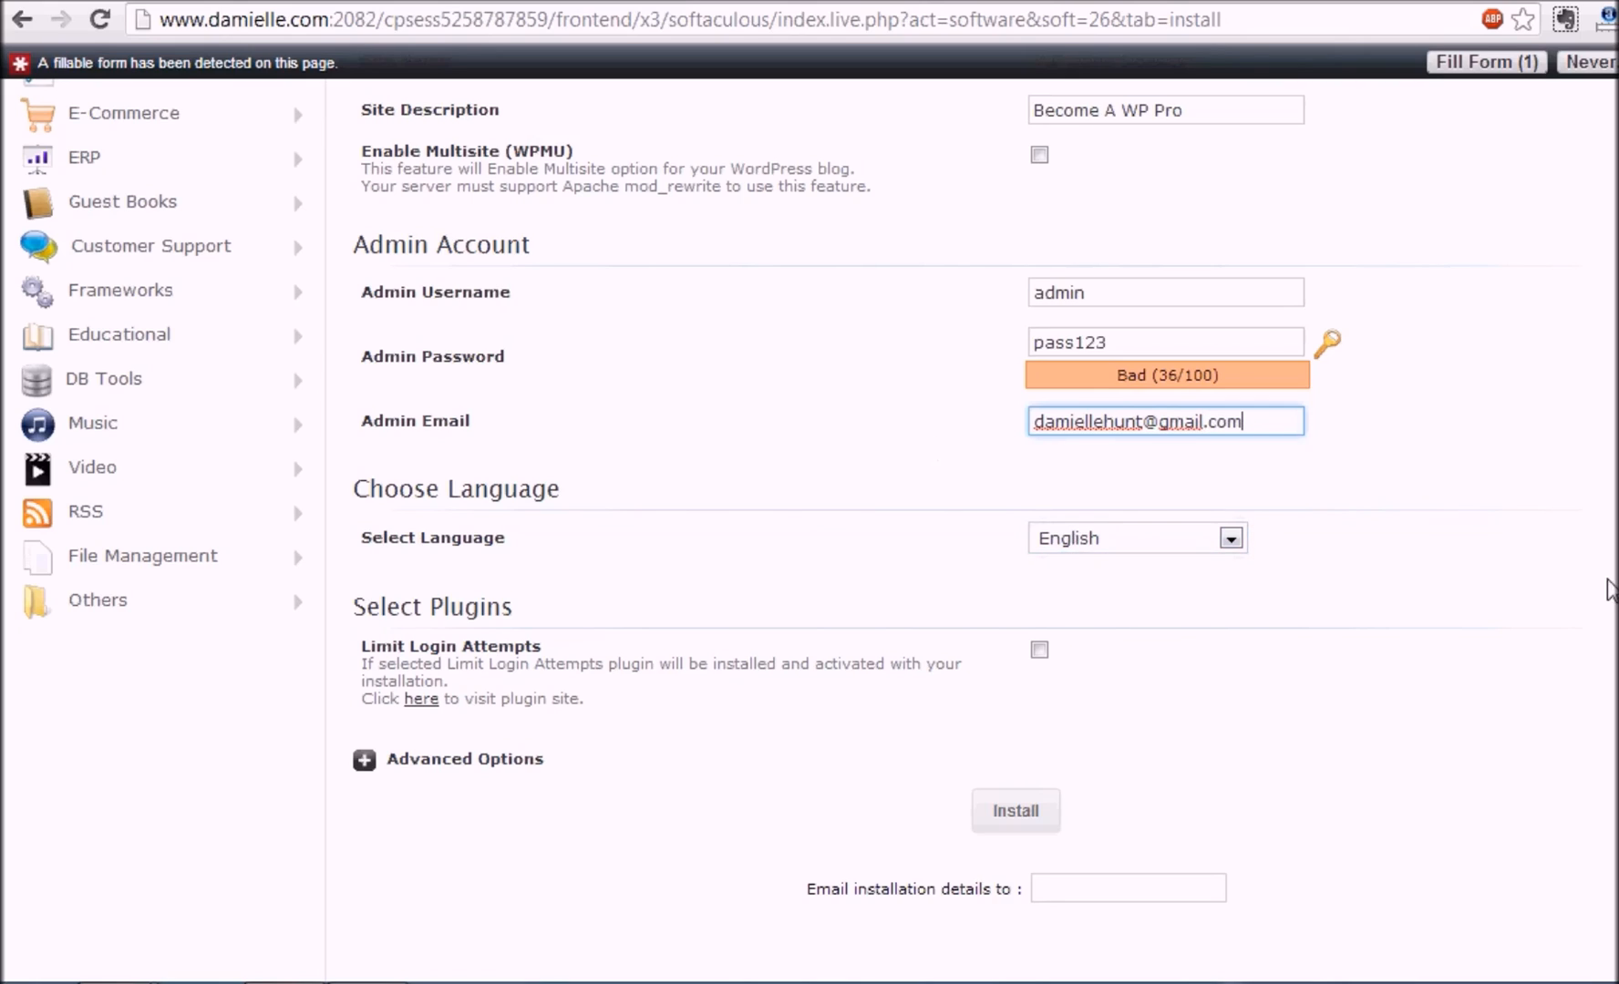
scroll(810, 510, "down", 3)
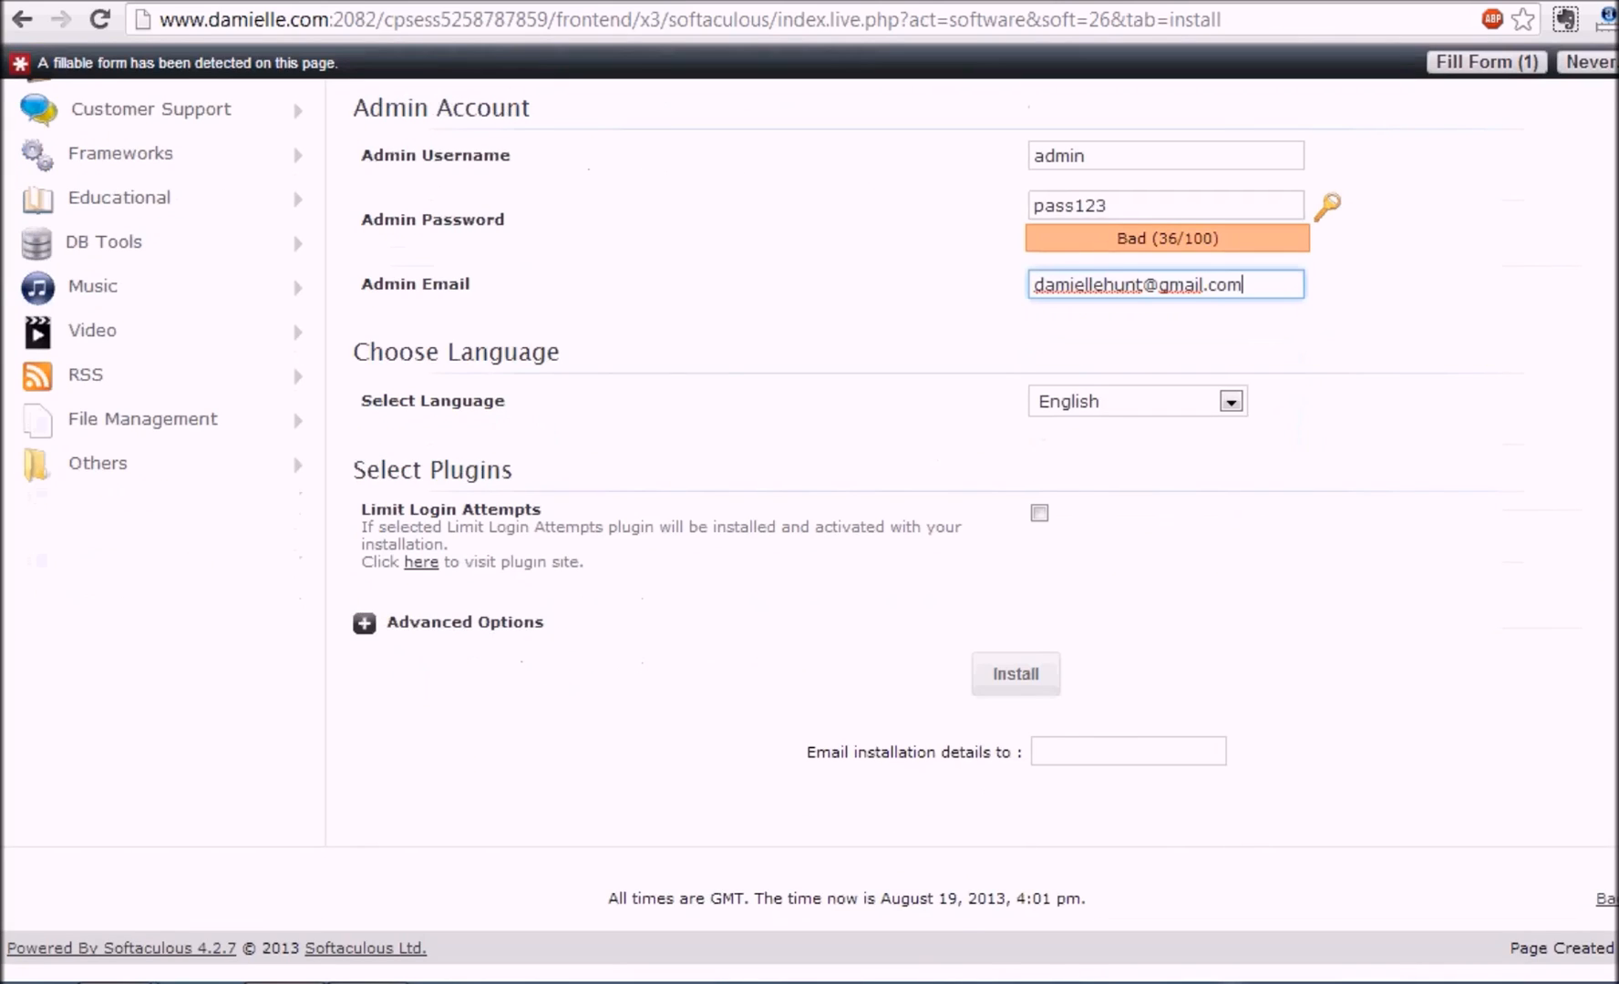
Step: Run the WordPress installation to wpvideosidekick.com/blog
left_click(1025, 682)
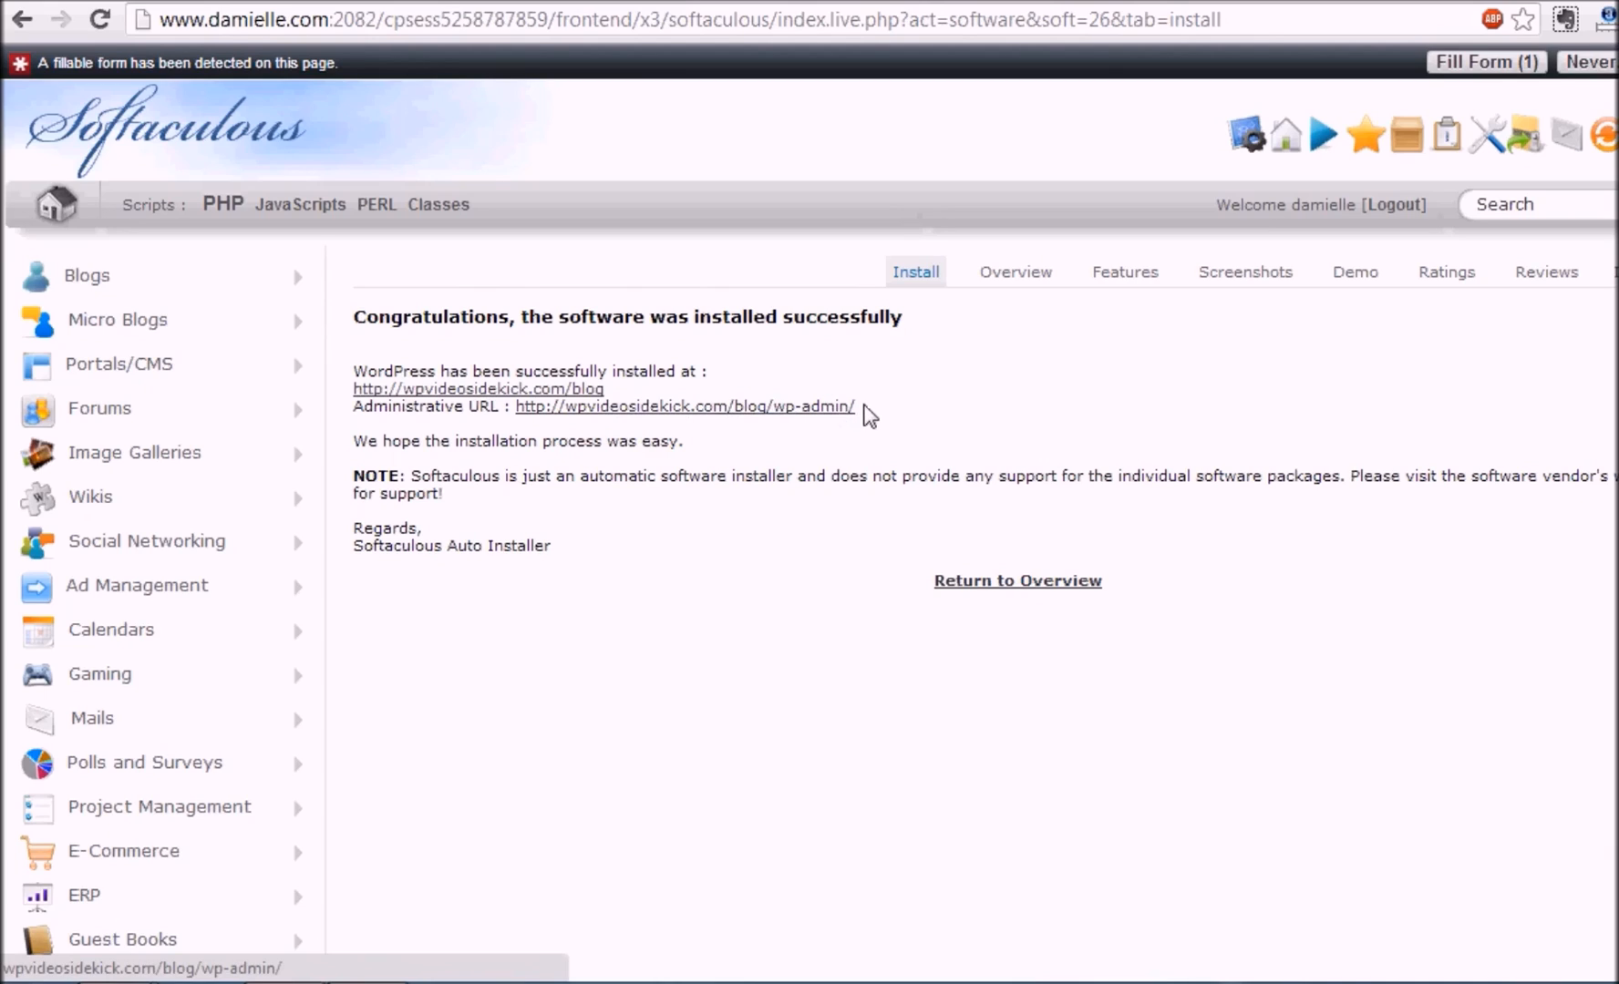
Step: Visit wpvideosidekick.com/blog and browse the new WP Video Sidekick homepage with its Hello world! post
left_click(549, 390)
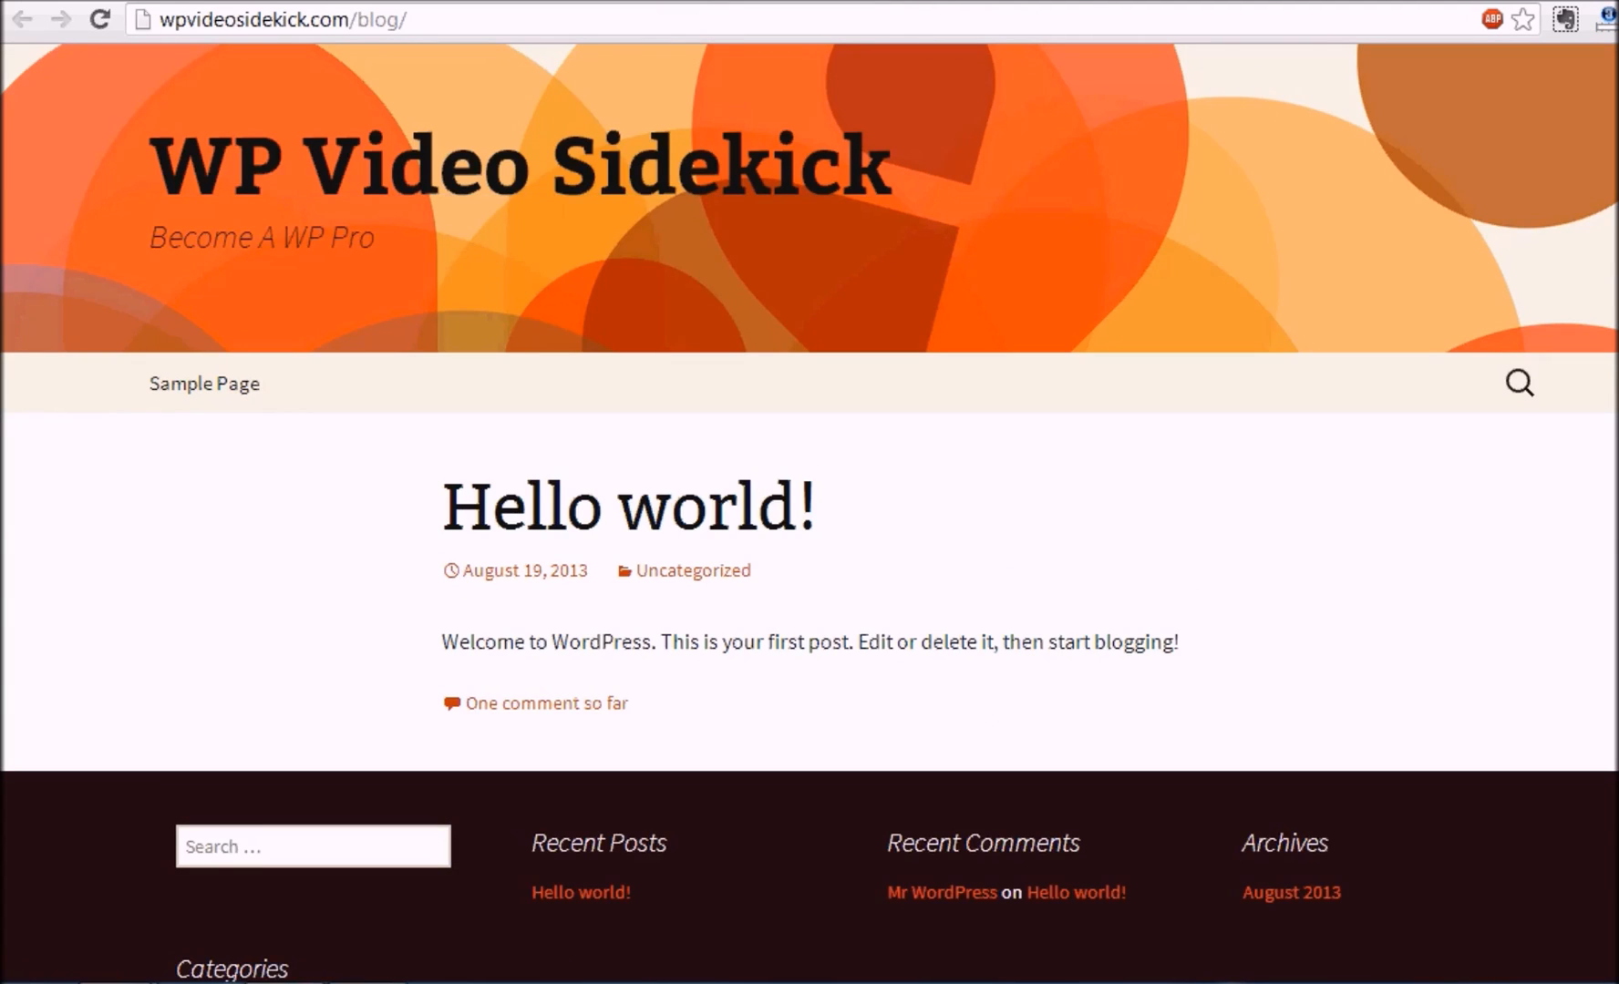
scroll(809, 511, "down", 5)
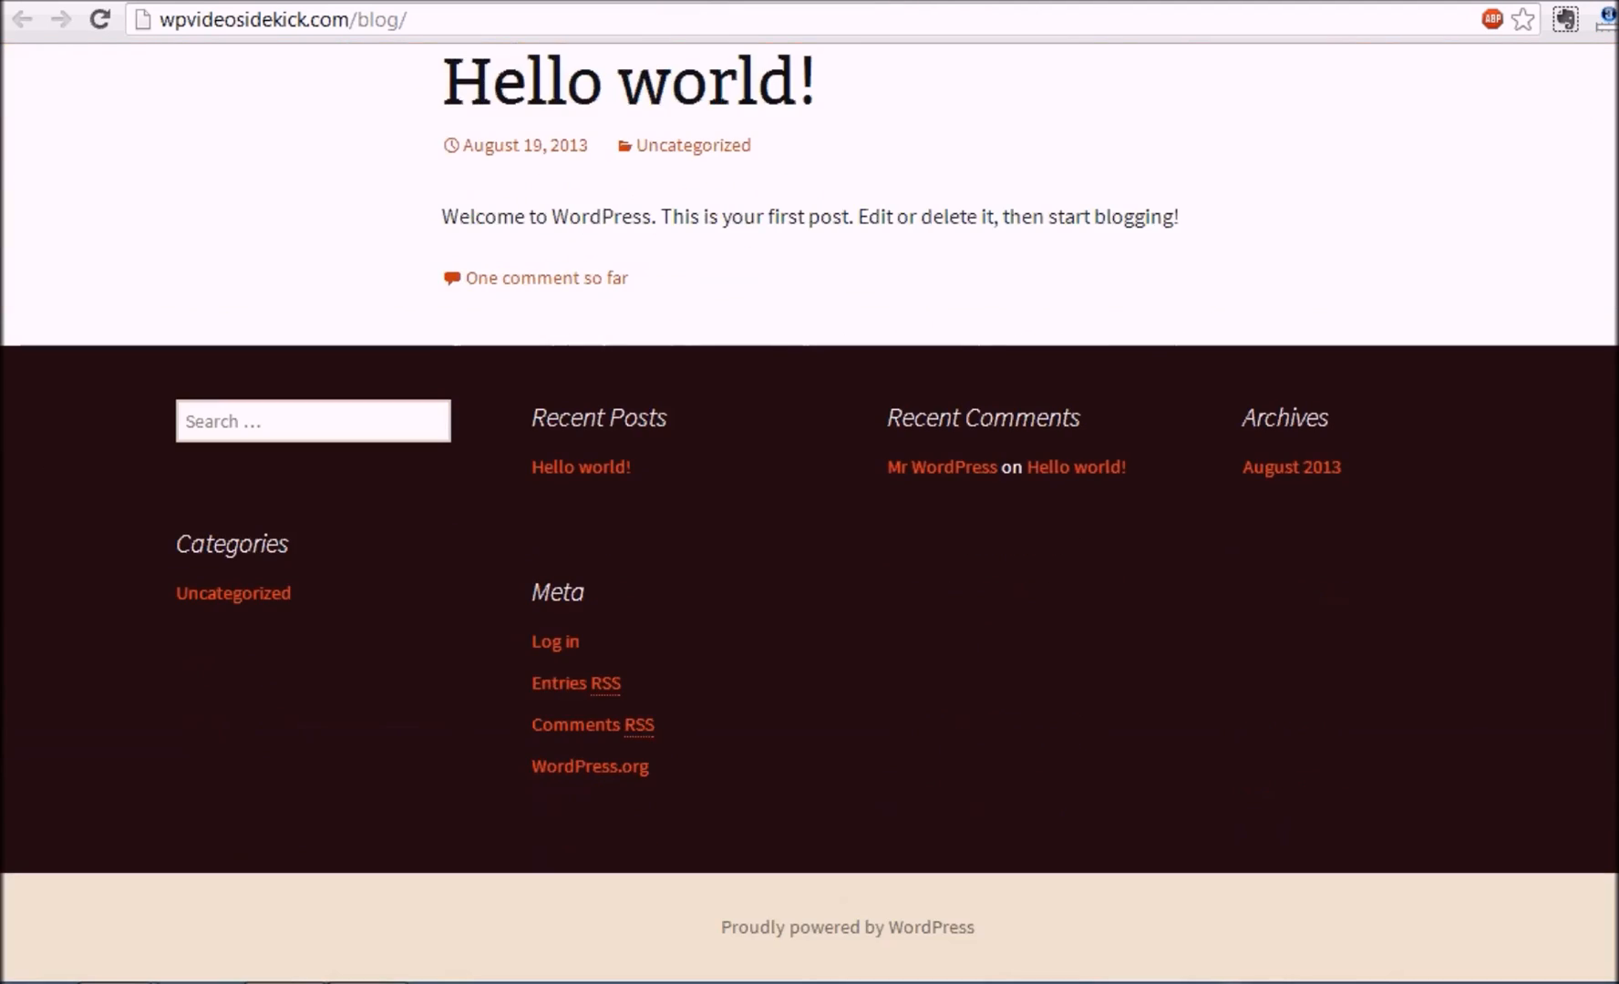
scroll(809, 510, "up", 5)
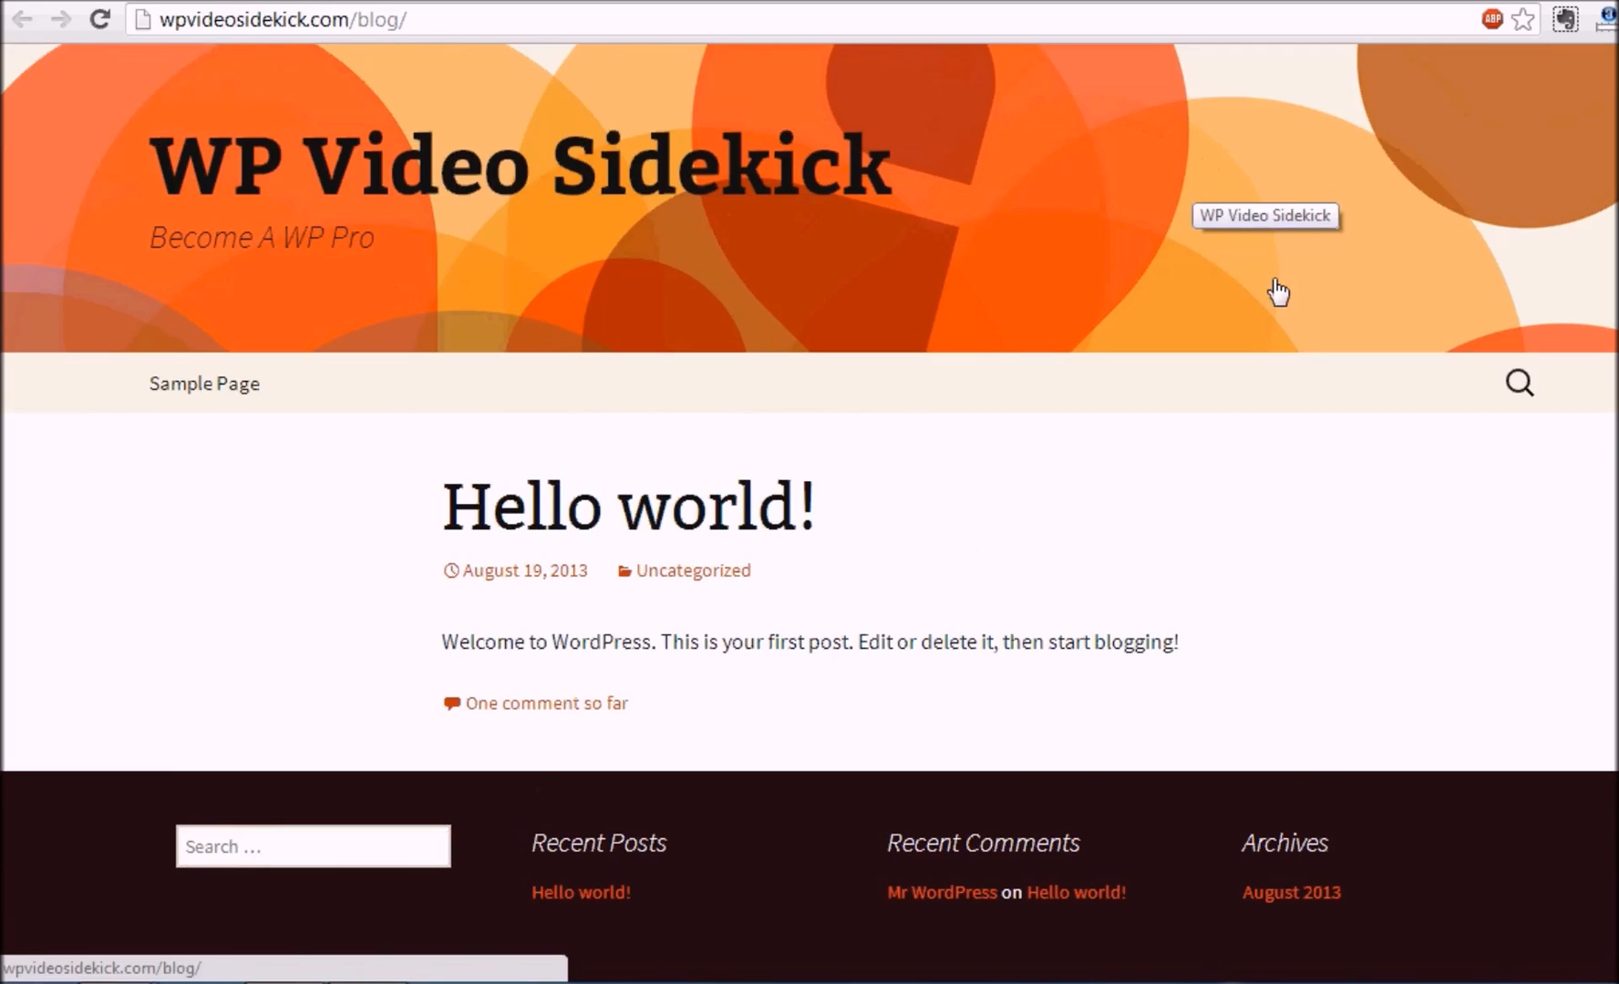
scroll(1185, 274, "down", 3)
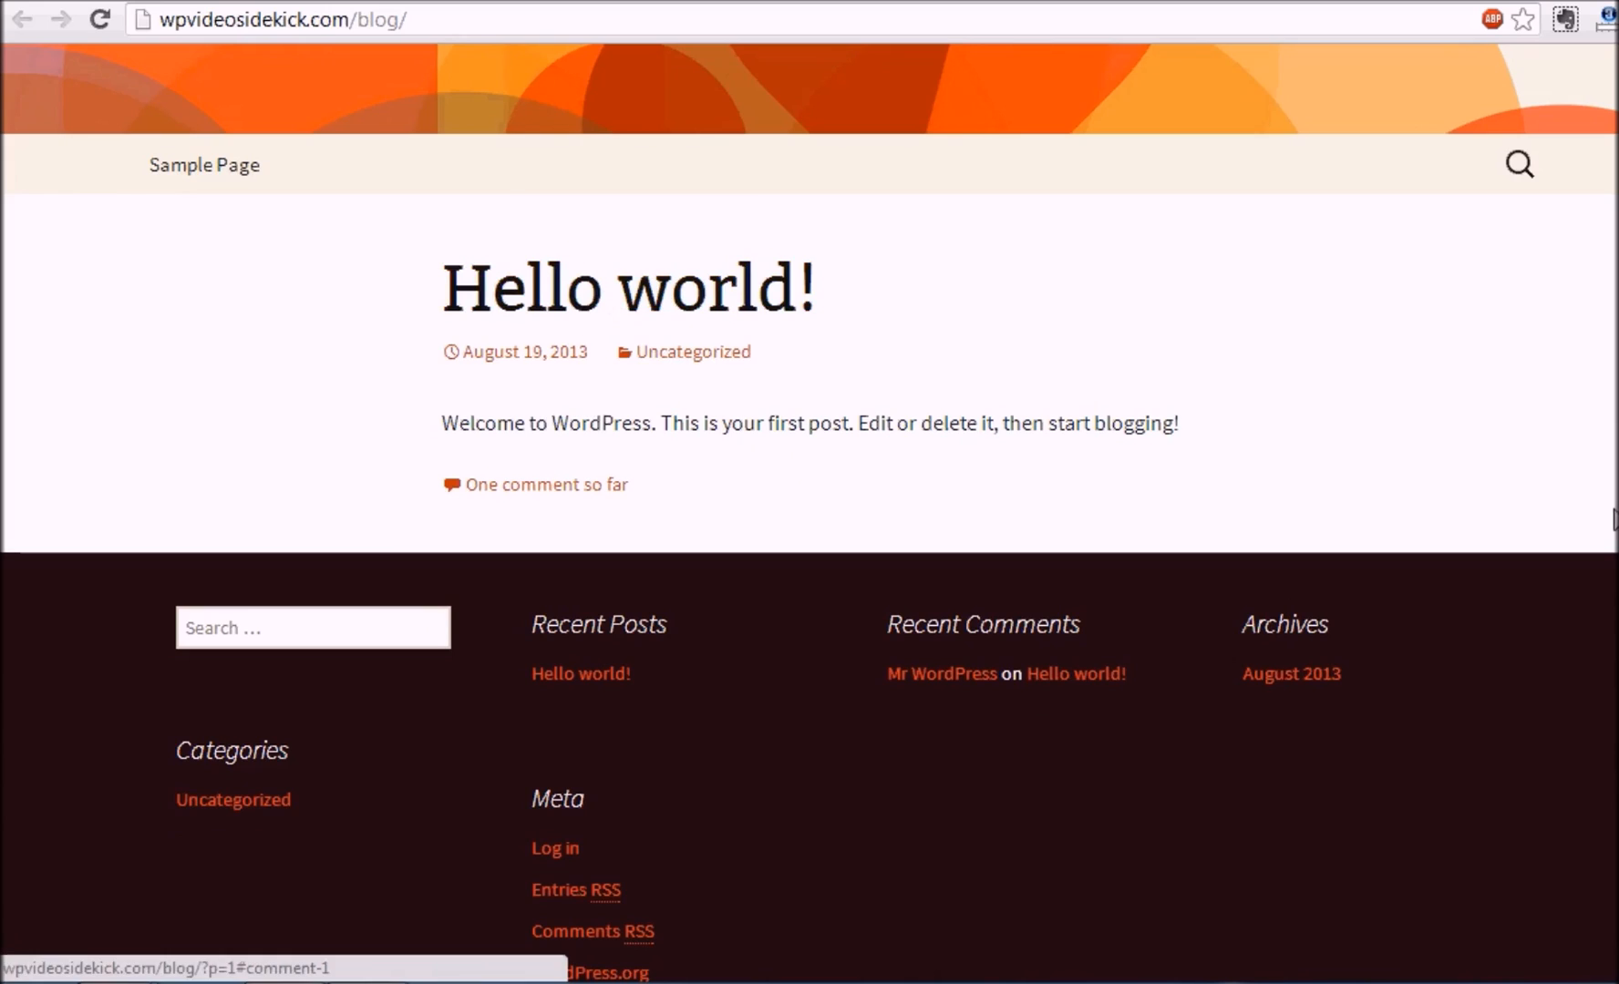
scroll(809, 511, "down", 2)
scroll(809, 510, "up", 2)
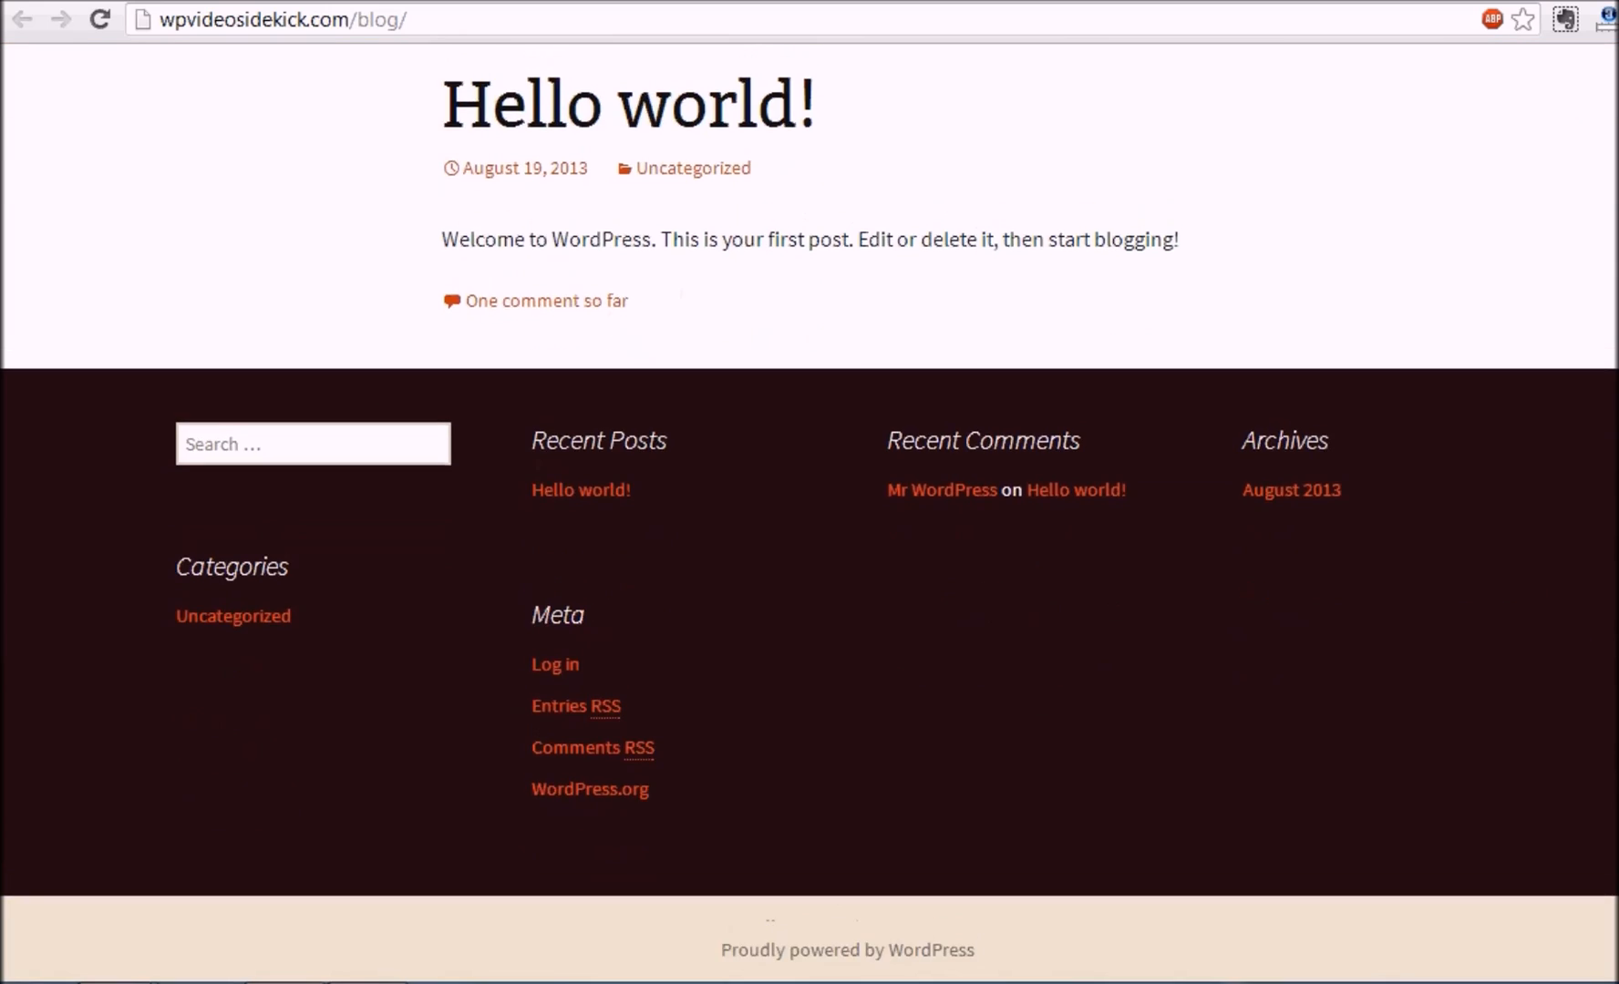
scroll(810, 510, "up", 2)
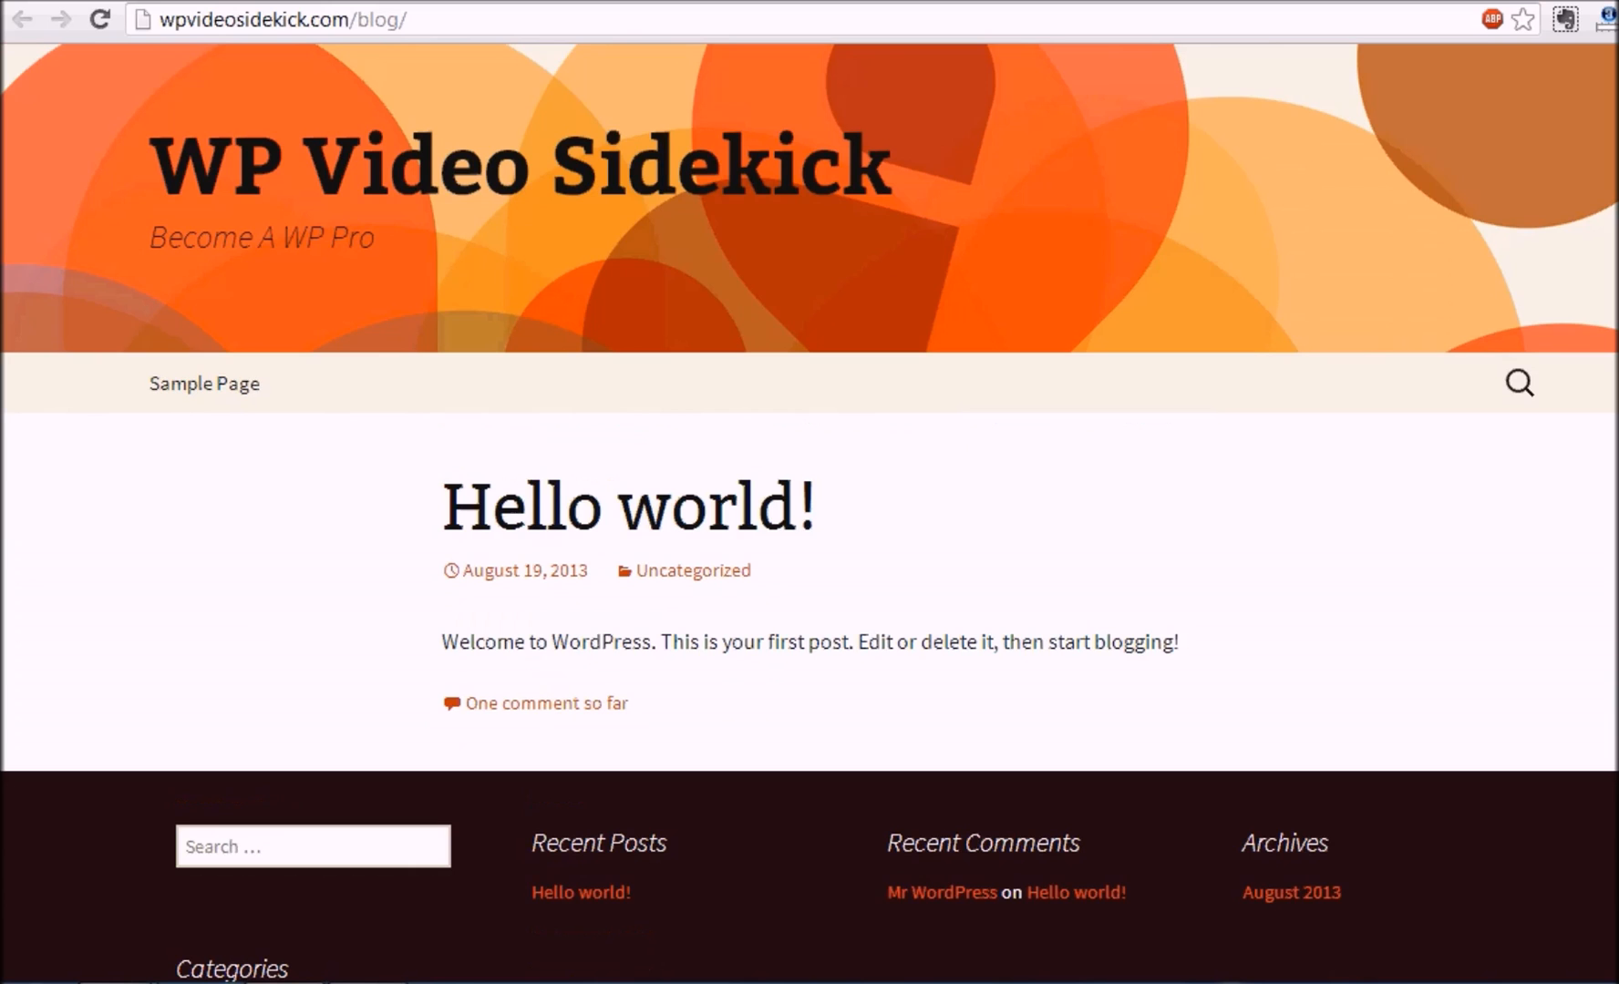